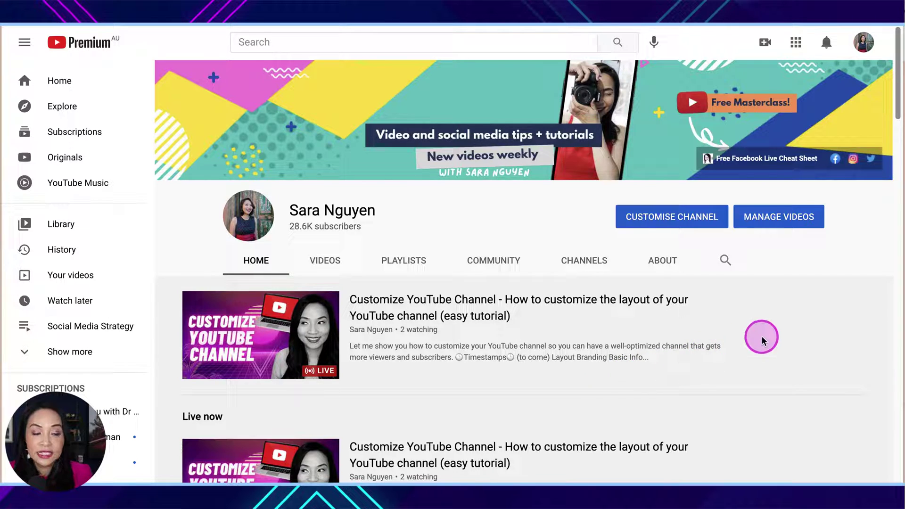
# Look through the channel homepage's featured video, live stream and playlist sections.
pyautogui.scroll(-1, 762, 336)
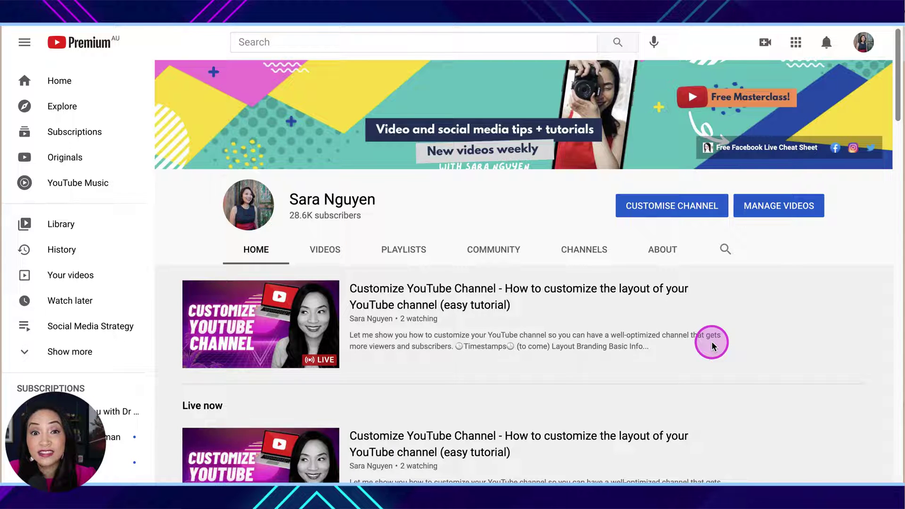
pyautogui.scroll(-3, 711, 341)
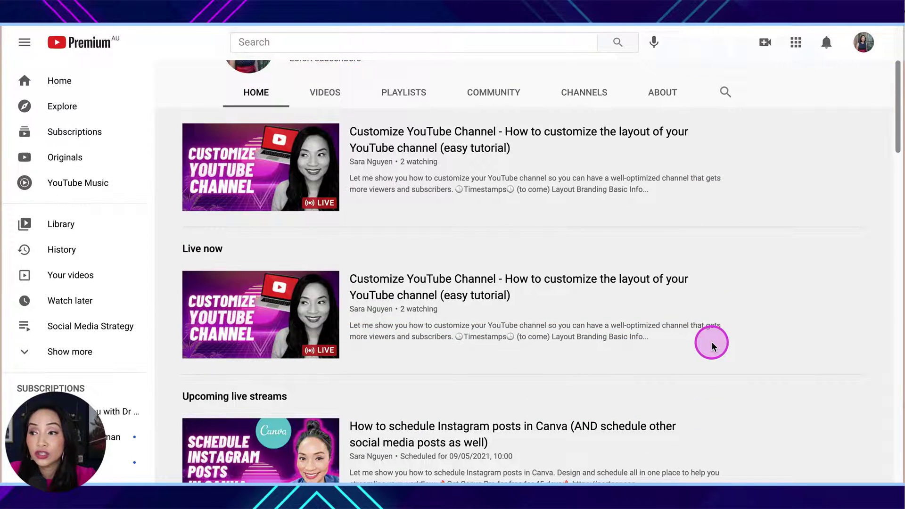
pyautogui.scroll(-3, 688, 351)
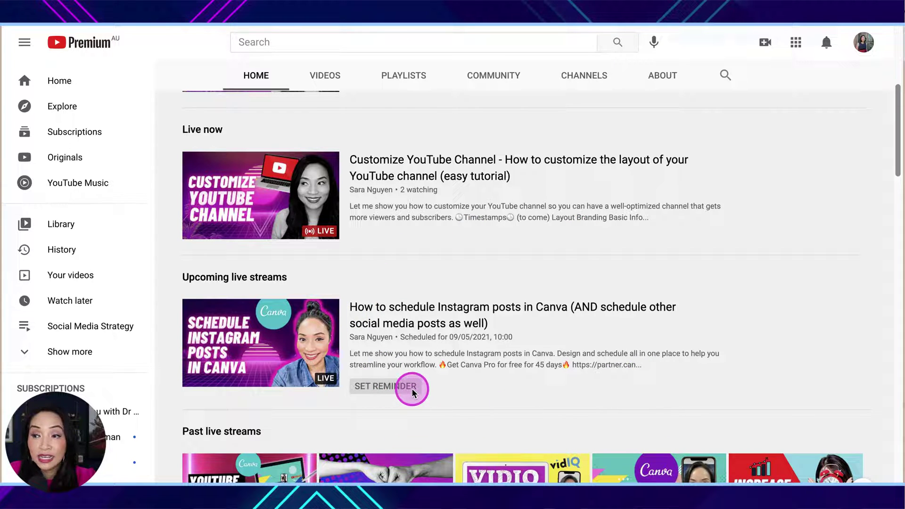
pyautogui.scroll(-2, 697, 368)
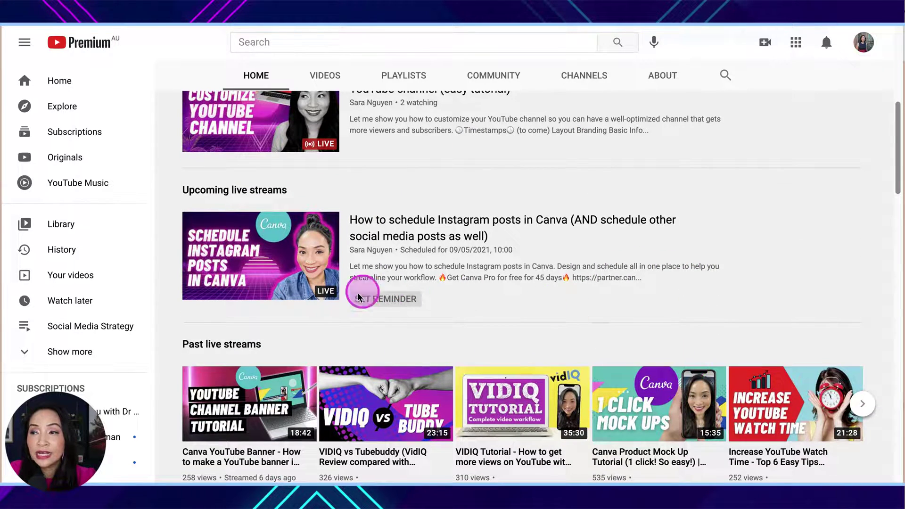
pyautogui.scroll(-13, 357, 292)
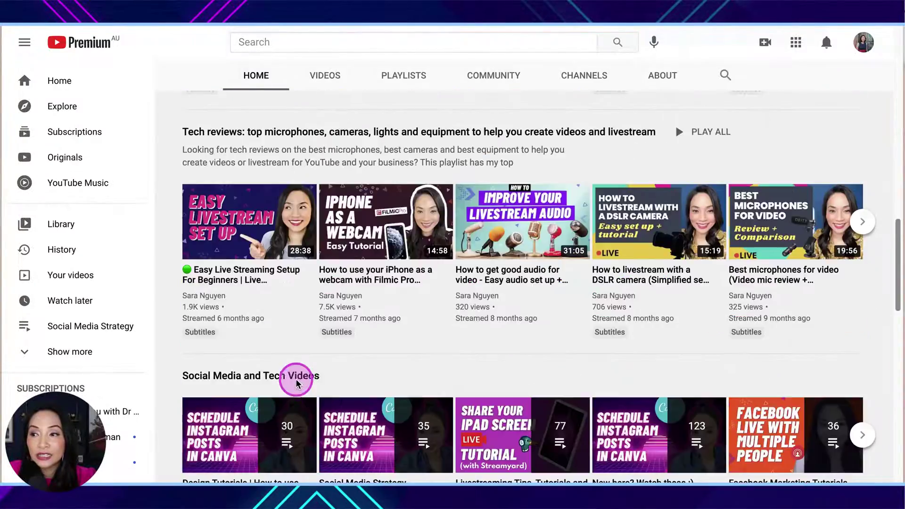
pyautogui.scroll(15, 330, 390)
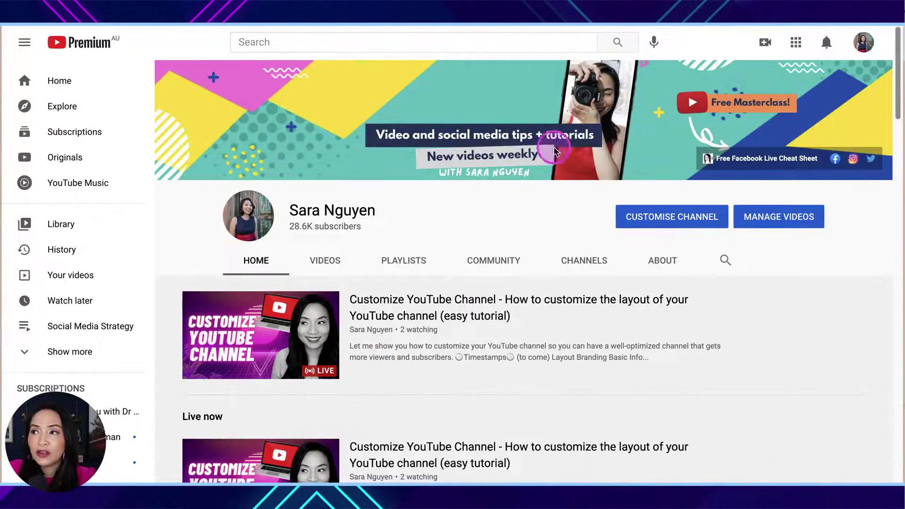
pyautogui.click(663, 261)
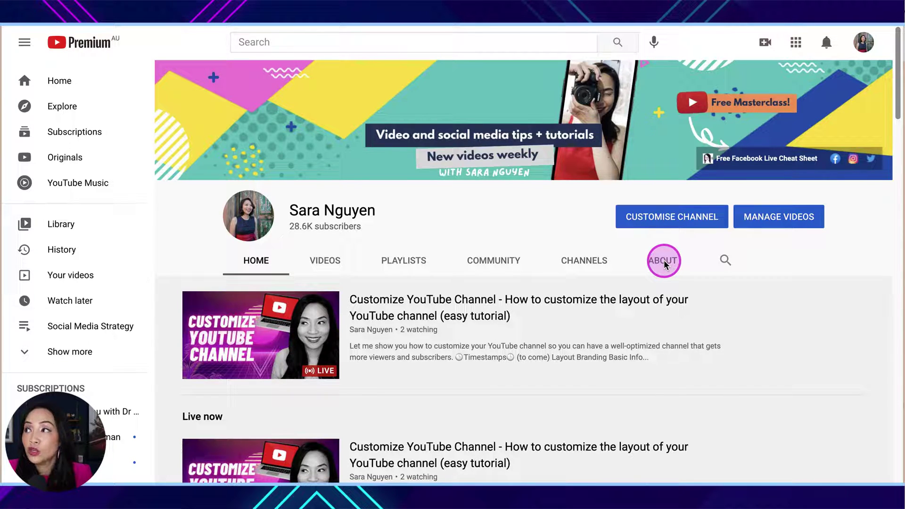
# Switch to YouTube Studio and bring up the Layout settings of the channel customisation page.
pyautogui.click(860, 49)
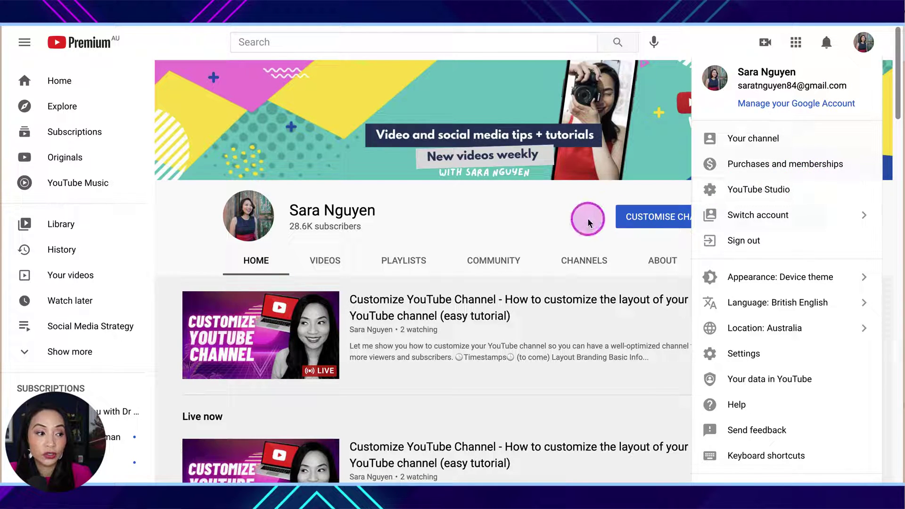
pyautogui.click(542, 213)
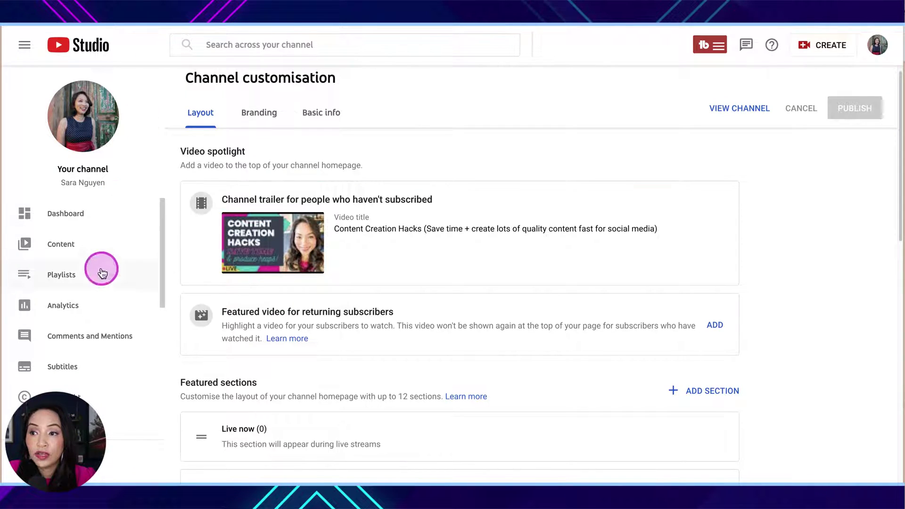
pyautogui.scroll(-1, 120, 299)
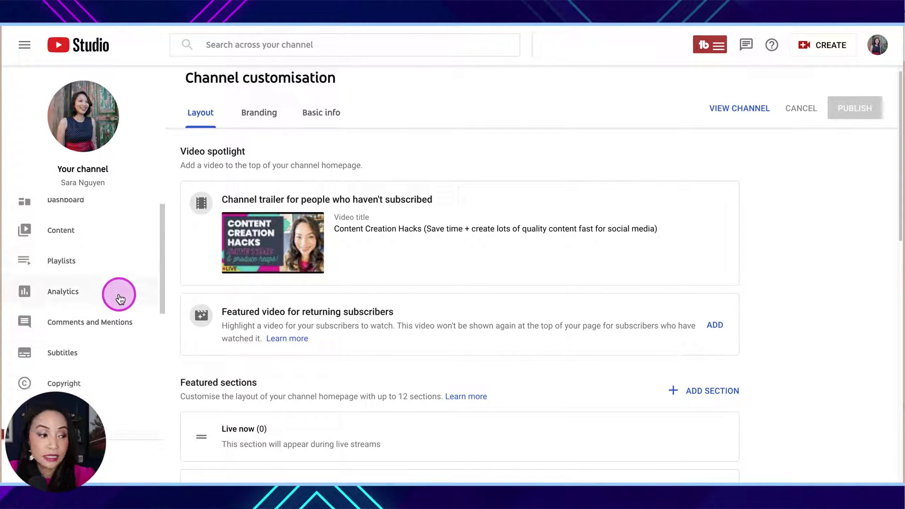
pyautogui.scroll(-3, 121, 300)
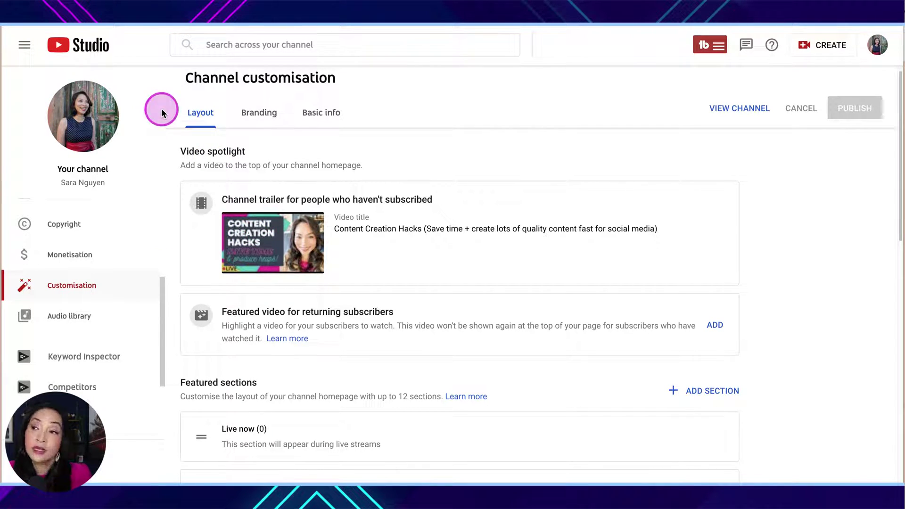
pyautogui.moveTo(184, 100); pyautogui.dragTo(200, 106)
pyautogui.moveTo(266, 98)
pyautogui.mouseDown()
pyautogui.moveTo(233, 111)
pyautogui.moveTo(288, 120)
pyautogui.moveTo(266, 106)
pyautogui.mouseUp()
pyautogui.moveTo(417, 99)
pyautogui.mouseDown()
pyautogui.moveTo(300, 115)
pyautogui.moveTo(351, 105)
pyautogui.mouseUp()
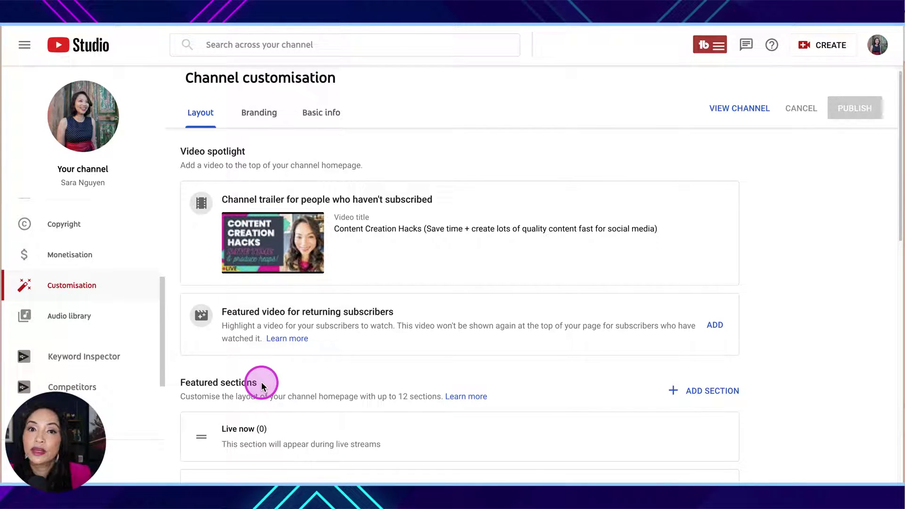
pyautogui.scroll(1, 262, 394)
pyautogui.scroll(-1, 377, 283)
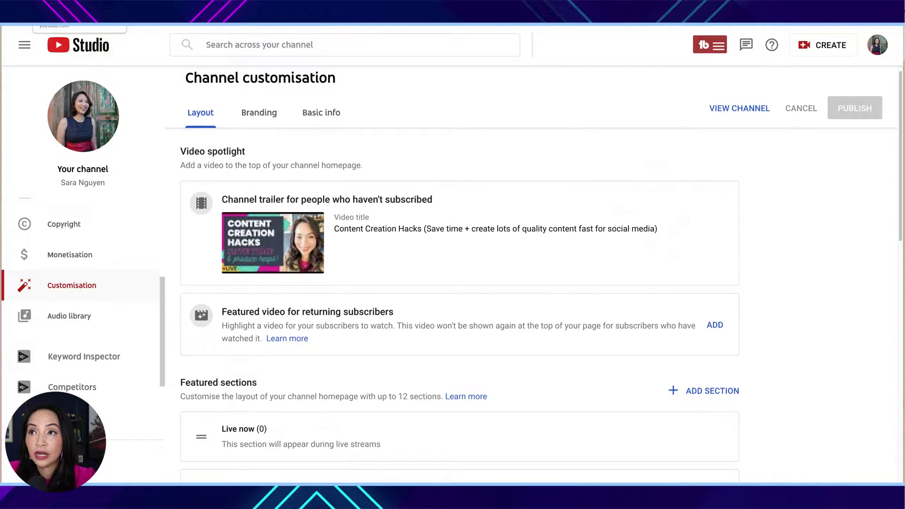
# Return to the public channel homepage and examine the video at its top and the live sections below it.
pyautogui.hotkey('ctrl', 'Tab')
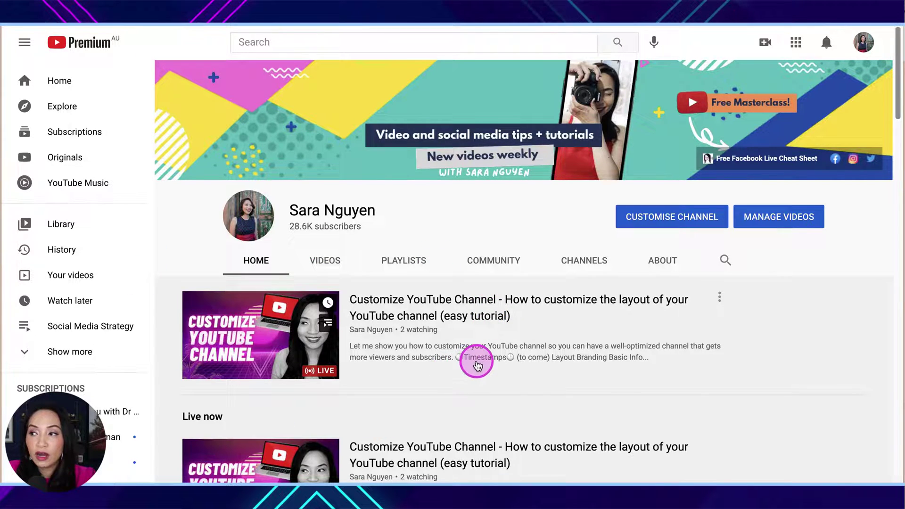
pyautogui.scroll(-3, 471, 366)
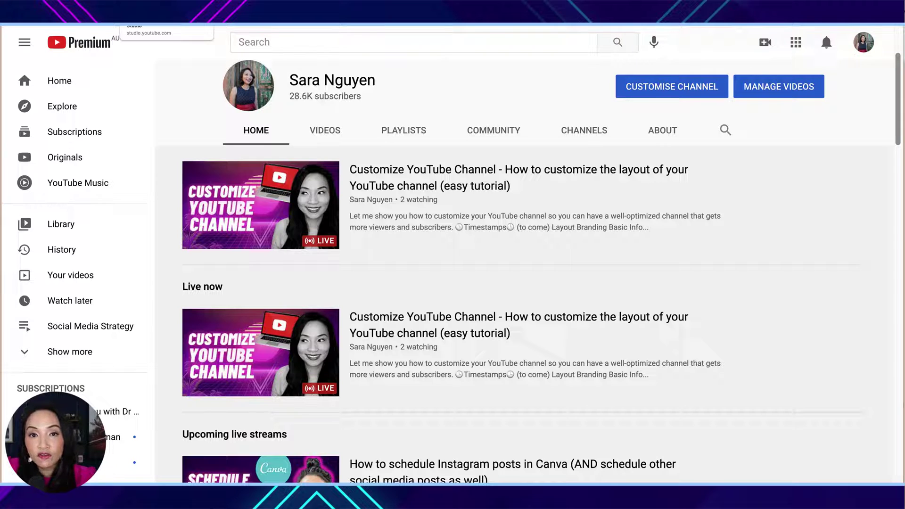
pyautogui.click(166, 21)
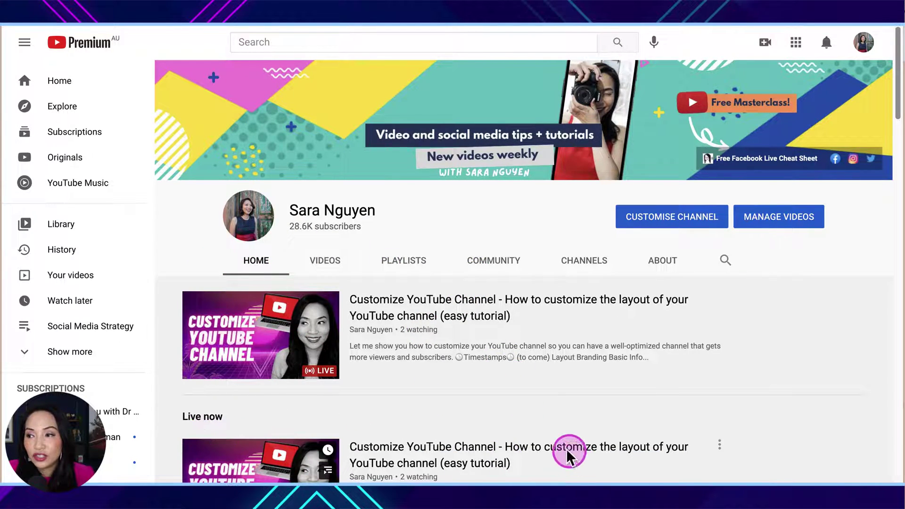
pyautogui.scroll(-1, 573, 458)
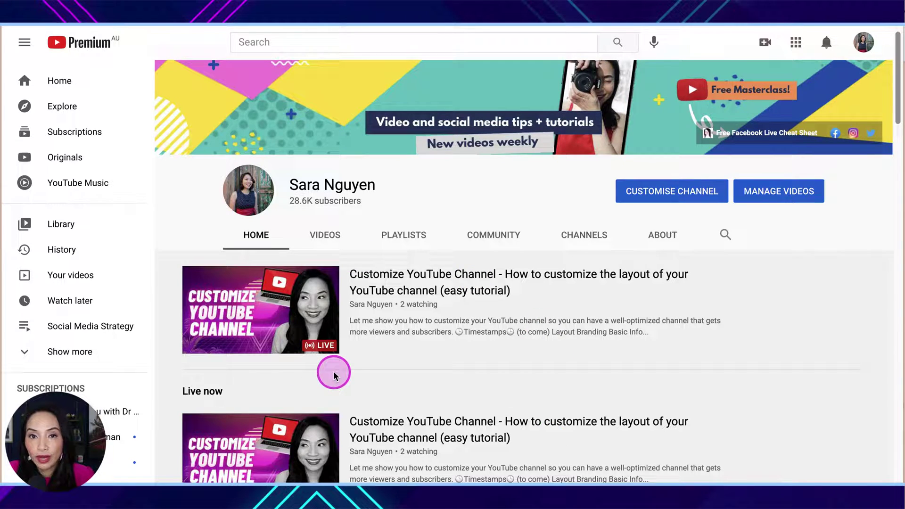
pyautogui.scroll(-4, 363, 366)
pyautogui.scroll(4, 364, 366)
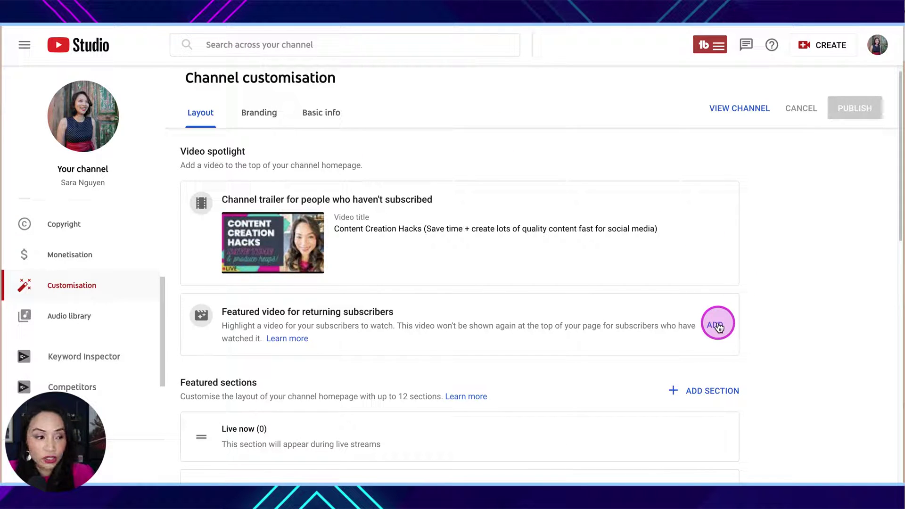
# Set "Can you take a break from YouTube? Does it hurt your channel growth? | YouTube tips" as the featured video for returning subscribers.
pyautogui.click(716, 325)
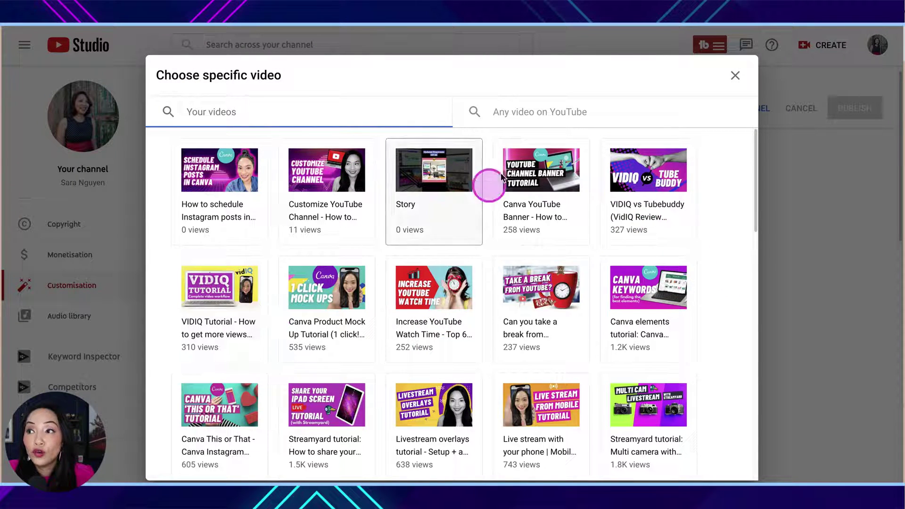
pyautogui.click(529, 120)
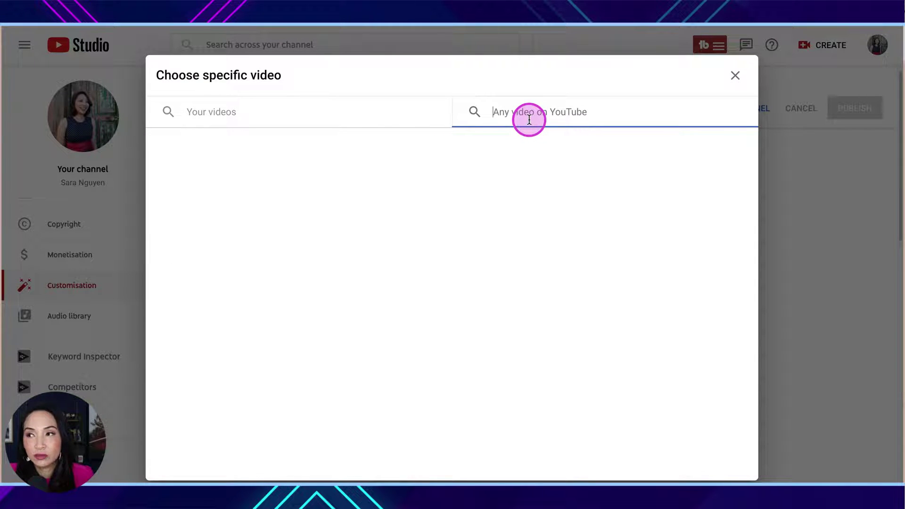
pyautogui.click(306, 121)
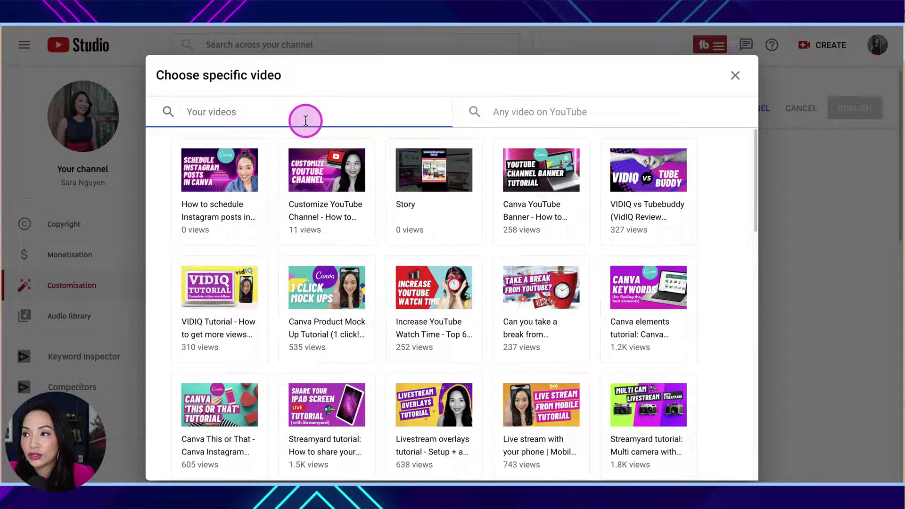
pyautogui.click(528, 292)
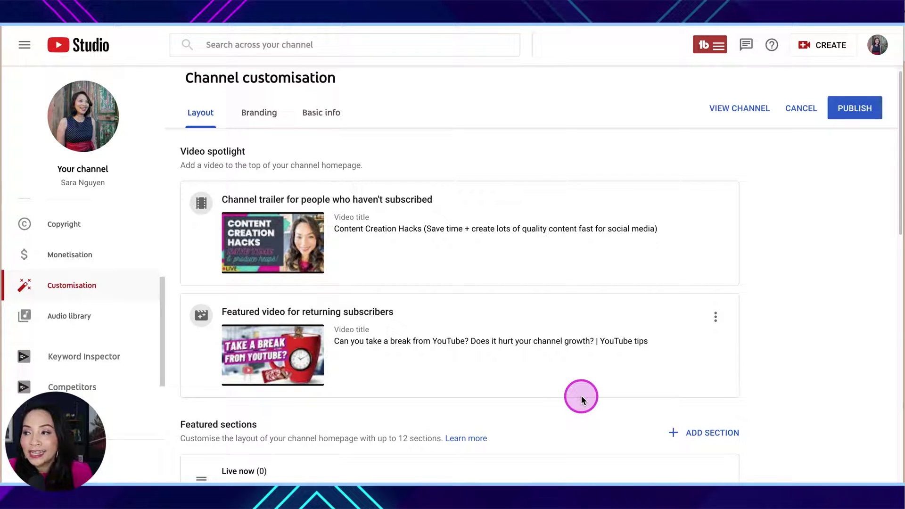
# Compare the featured sections in the Studio layout with the live stream and playlist sections on the public channel homepage.
pyautogui.scroll(-4, 536, 331)
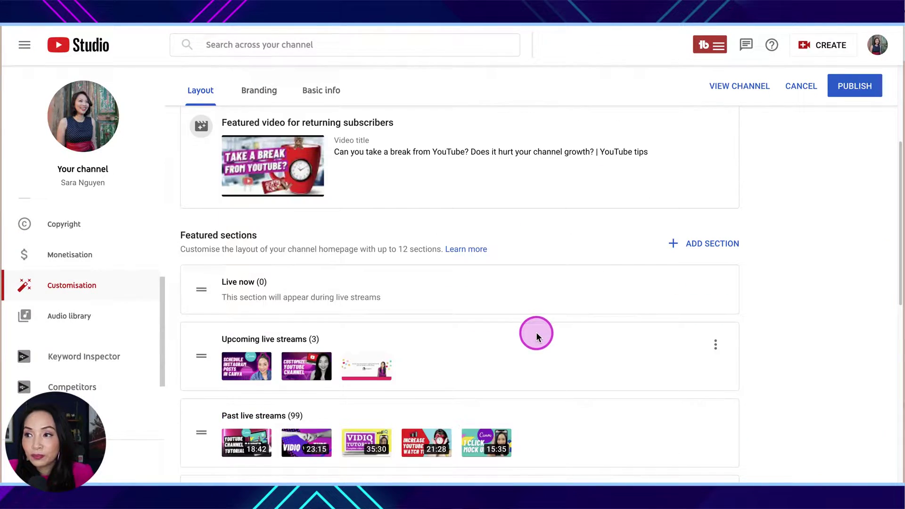
pyautogui.scroll(-1, 535, 336)
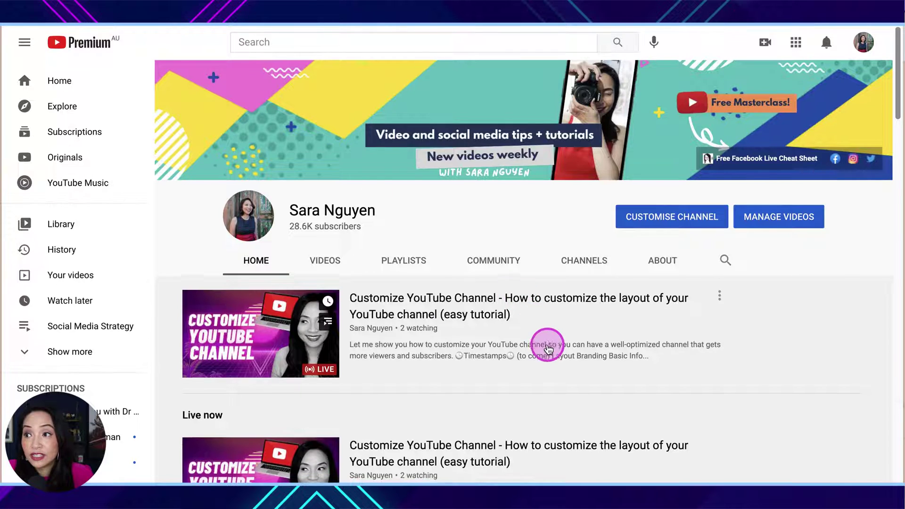
pyautogui.scroll(-4, 547, 348)
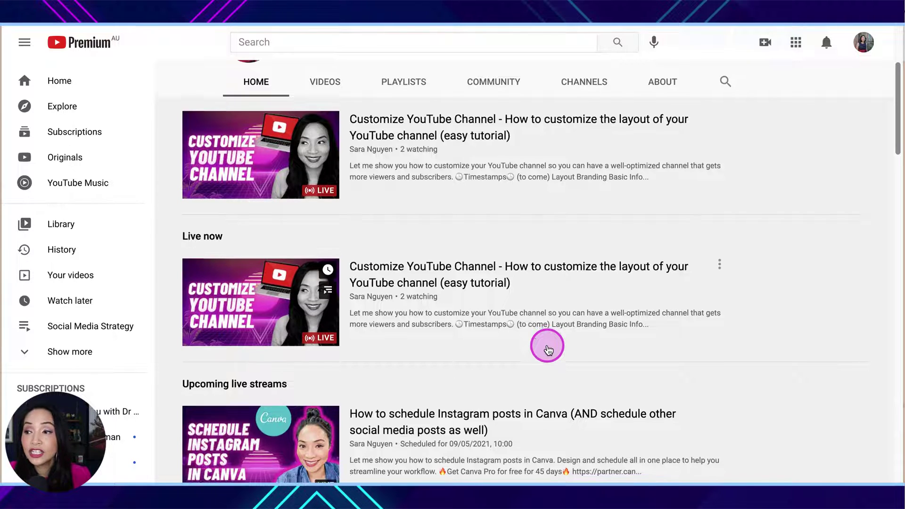
pyautogui.scroll(-3, 542, 341)
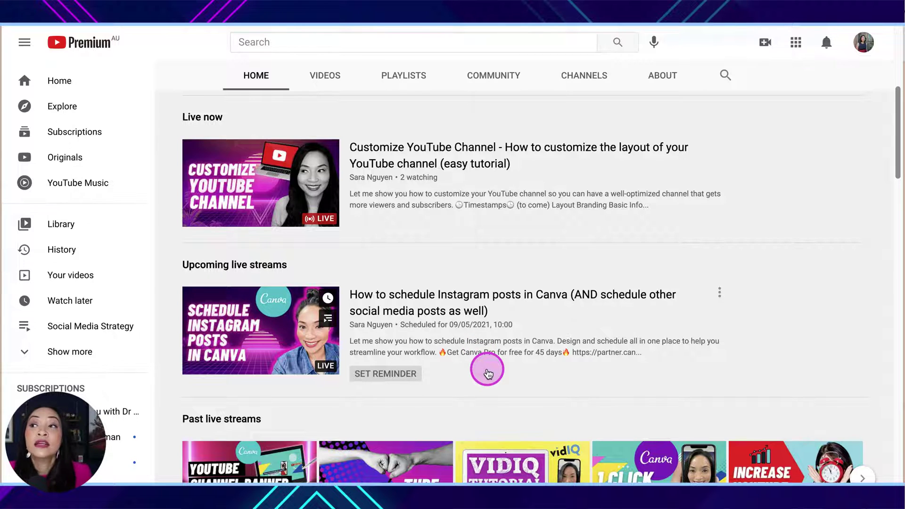
pyautogui.scroll(1, 488, 374)
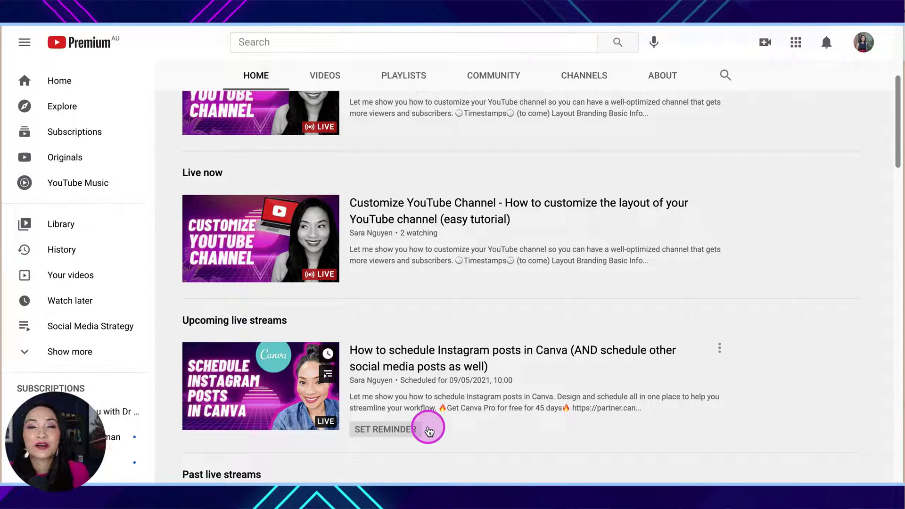
pyautogui.scroll(-6, 636, 377)
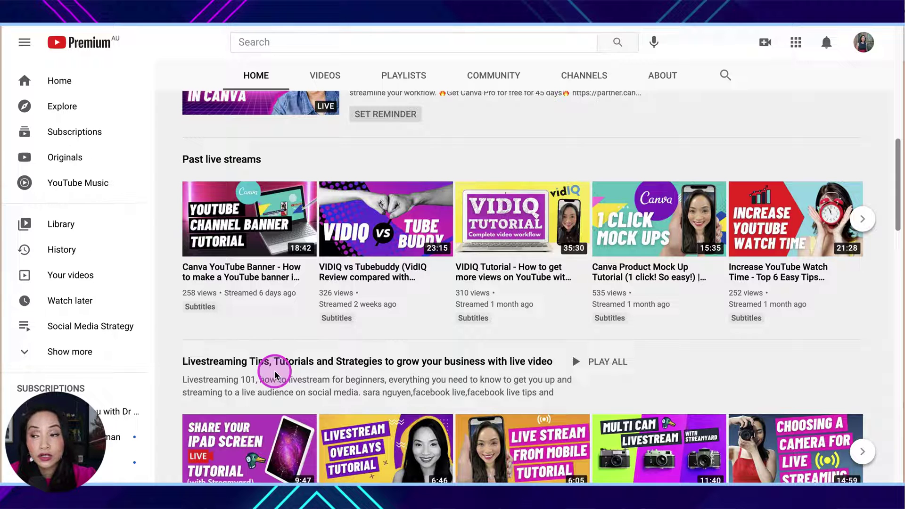
pyautogui.scroll(-2, 608, 306)
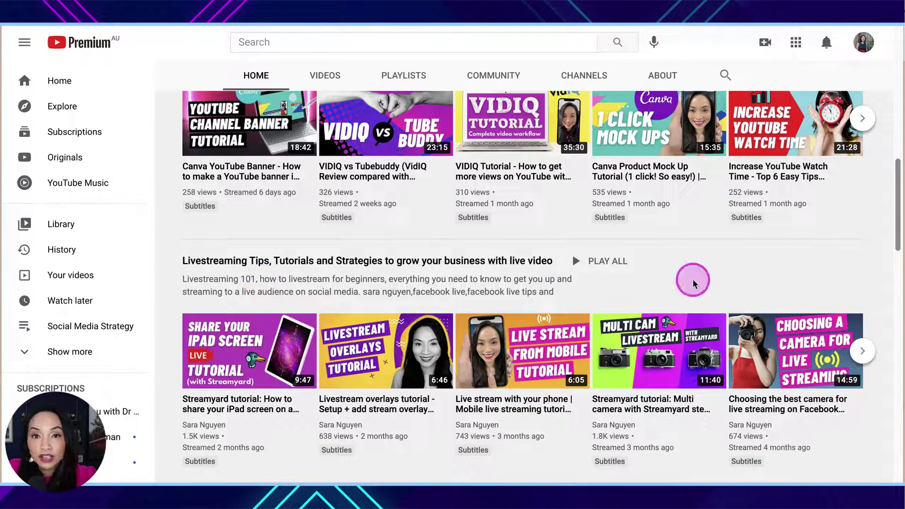
pyautogui.scroll(-4, 693, 283)
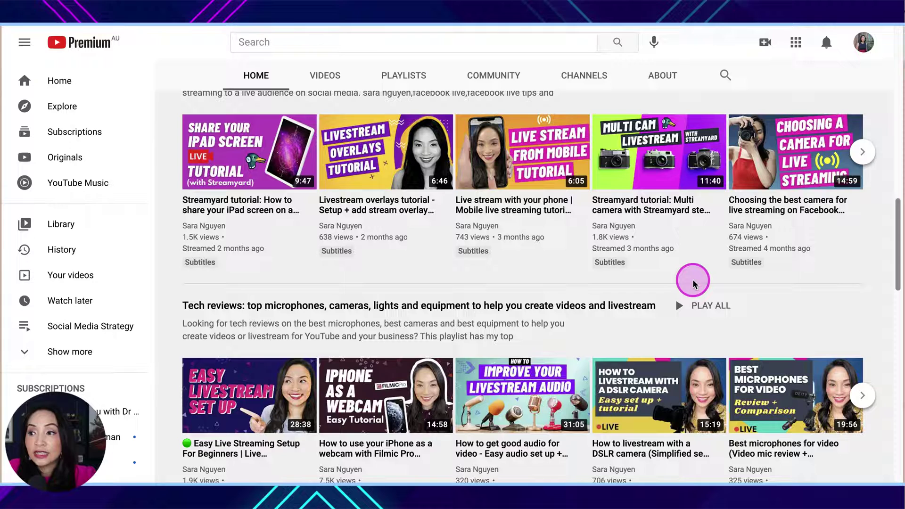
pyautogui.scroll(-5, 656, 327)
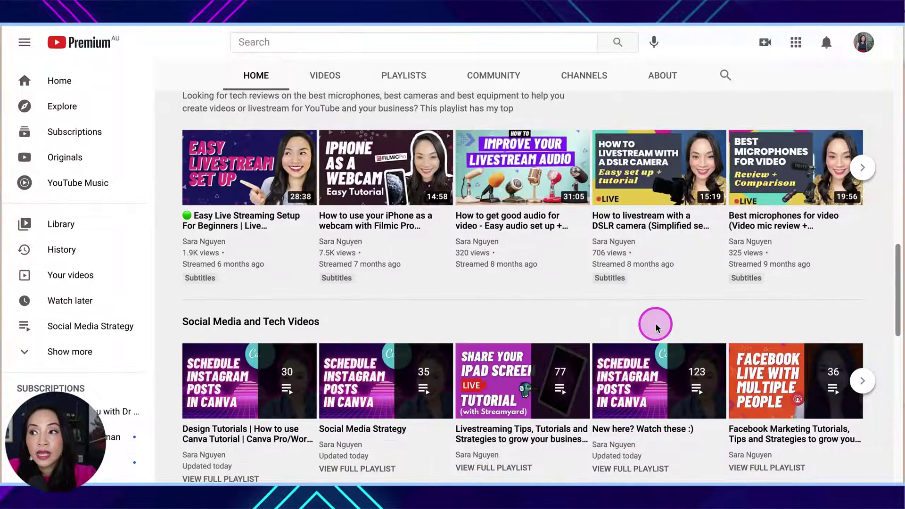
pyautogui.scroll(-4, 606, 349)
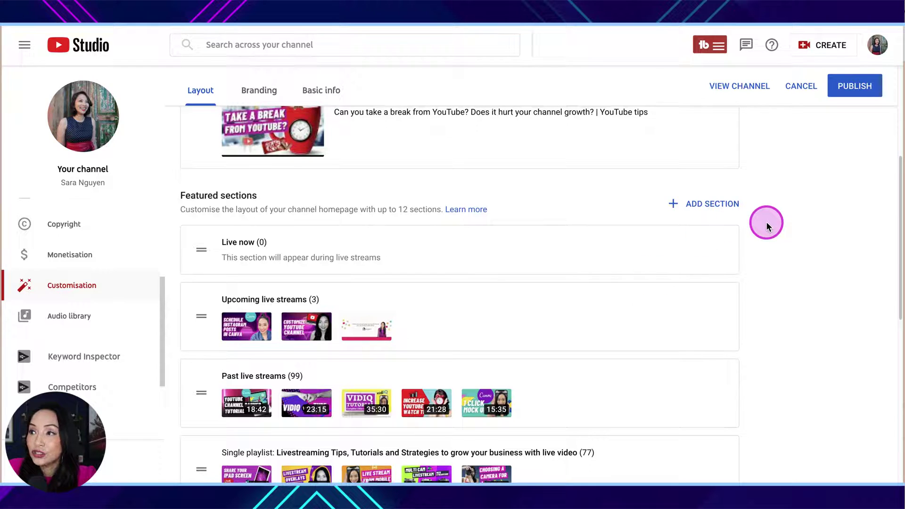
# Examine the video, playlist and channel section types that can be added to the featured sections.
pyautogui.click(708, 206)
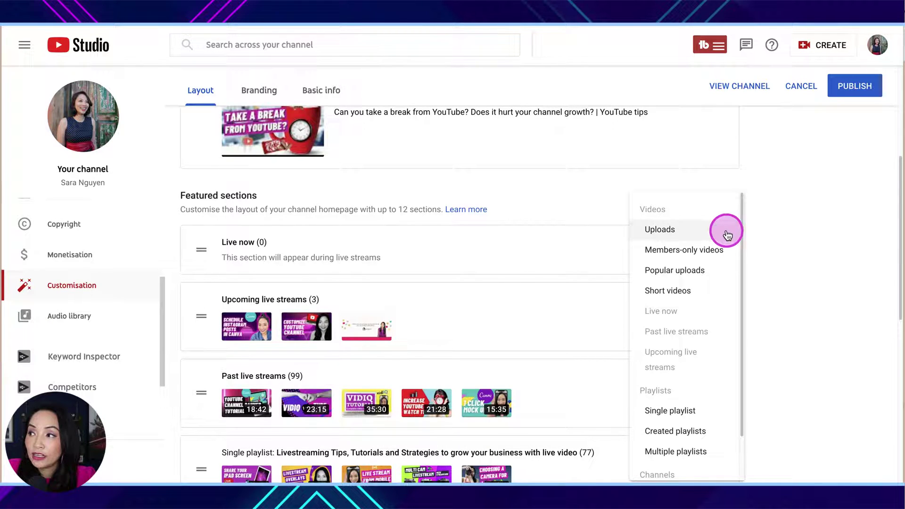
pyautogui.scroll(-1, 710, 330)
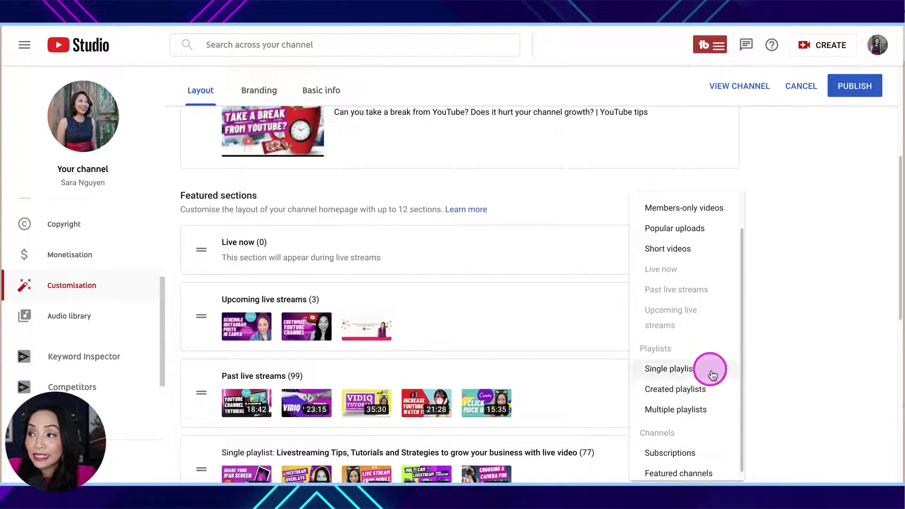
pyautogui.scroll(1, 721, 306)
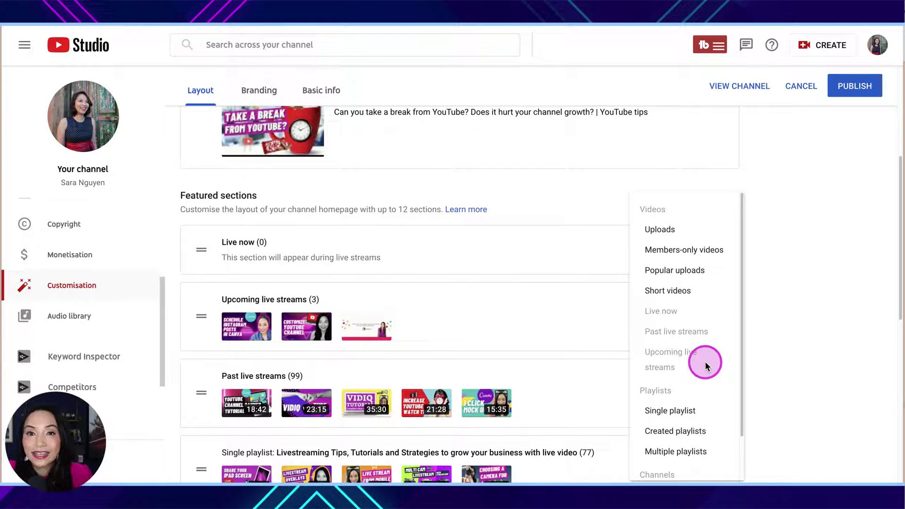
pyautogui.scroll(-1, 706, 366)
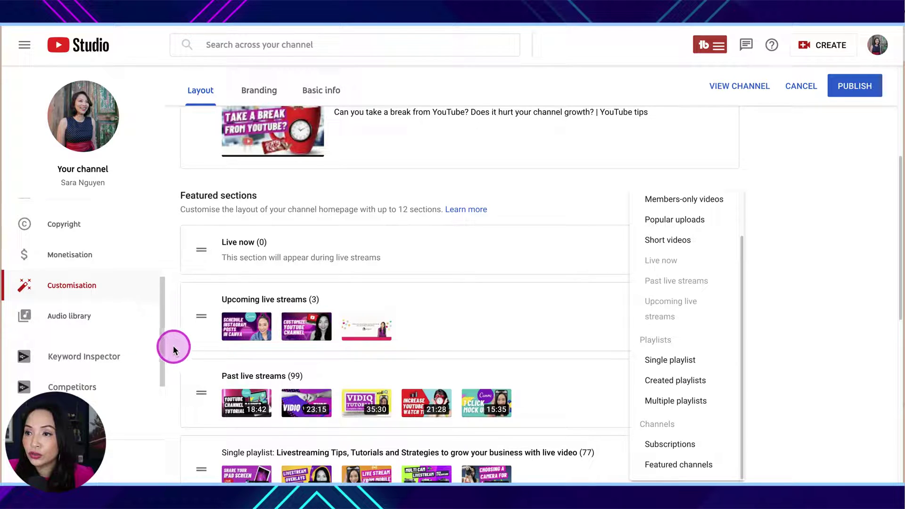
# Open the channel playlists and look through the videos in the "Design Tutorials | How to use Canva Tutorial" playlist.
pyautogui.moveTo(160, 330); pyautogui.dragTo(166, 250)
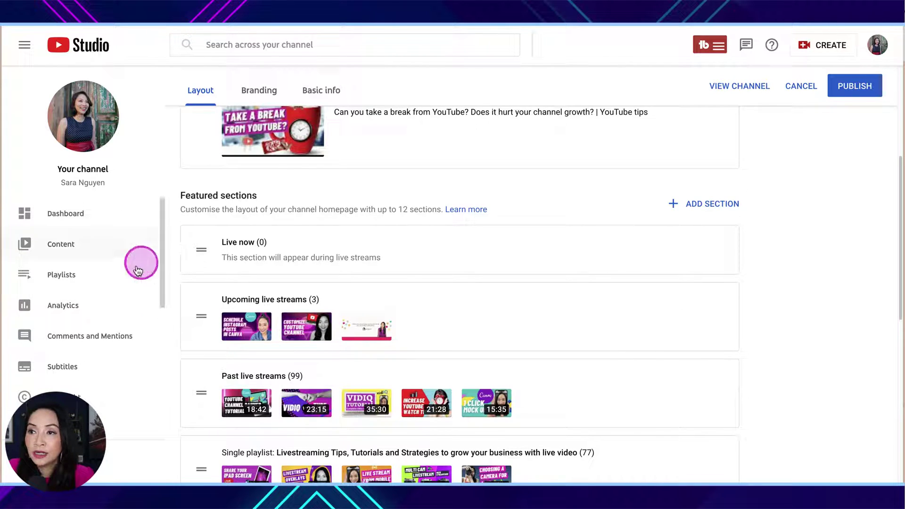
pyautogui.click(106, 278)
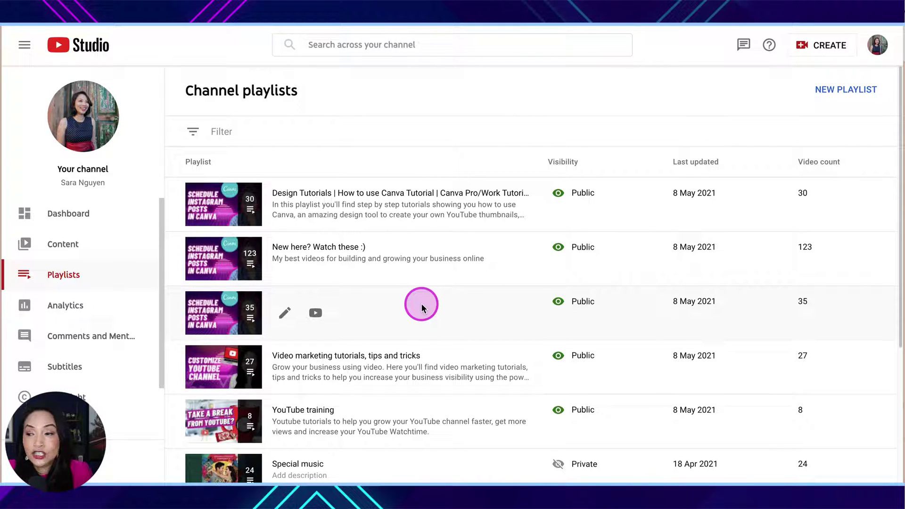
pyautogui.click(209, 201)
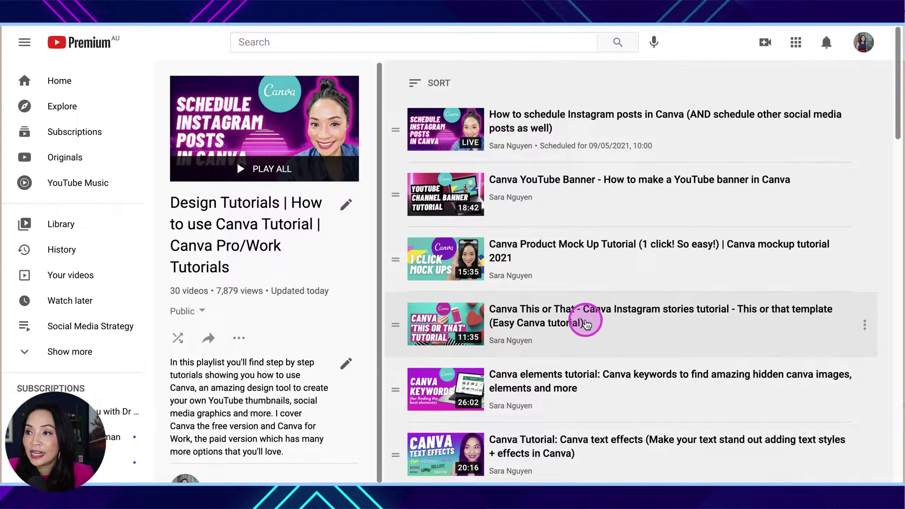
pyautogui.scroll(-10, 608, 339)
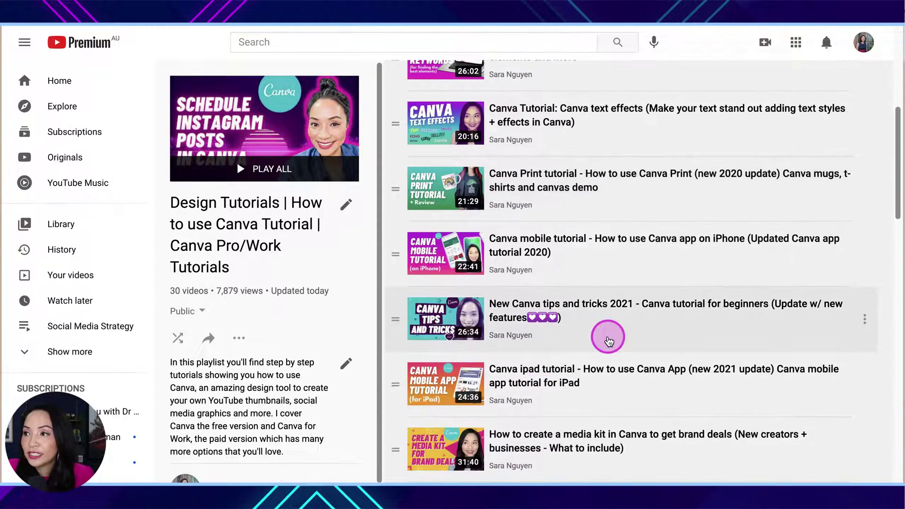
pyautogui.scroll(-5, 608, 339)
pyautogui.scroll(15, 608, 339)
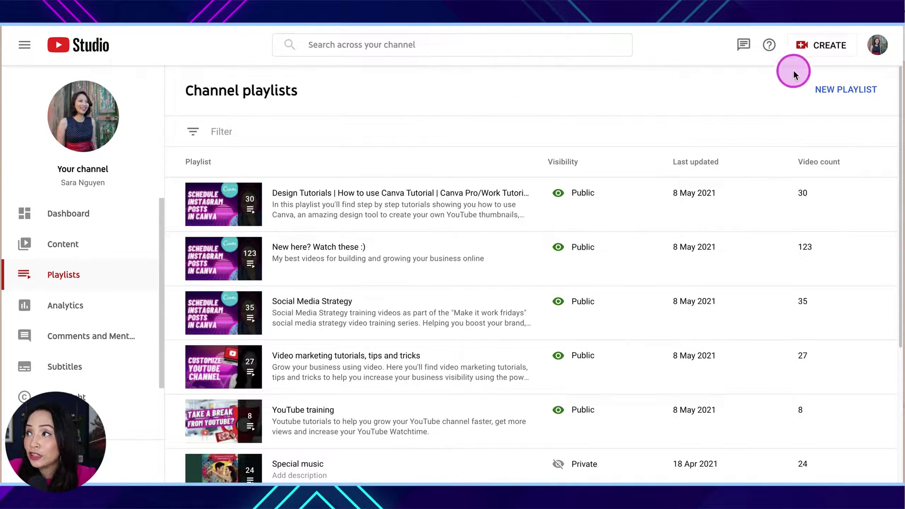
# Check the form for creating a new playlist, dismiss it and return to the channel's Layout settings.
pyautogui.click(843, 94)
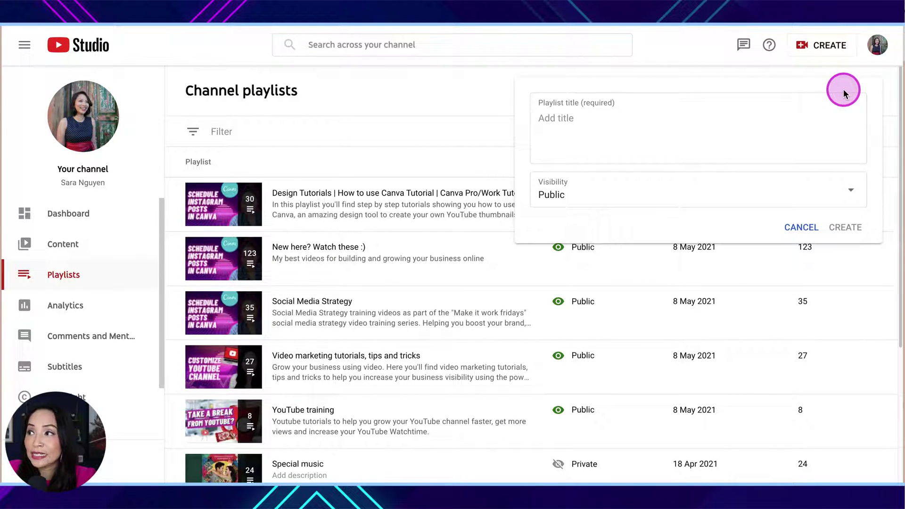
pyautogui.click(801, 225)
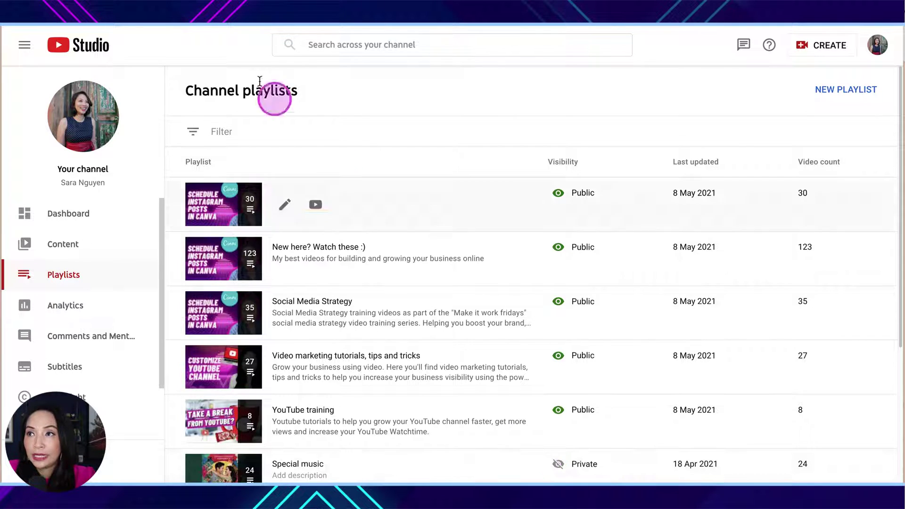
pyautogui.click(141, 19)
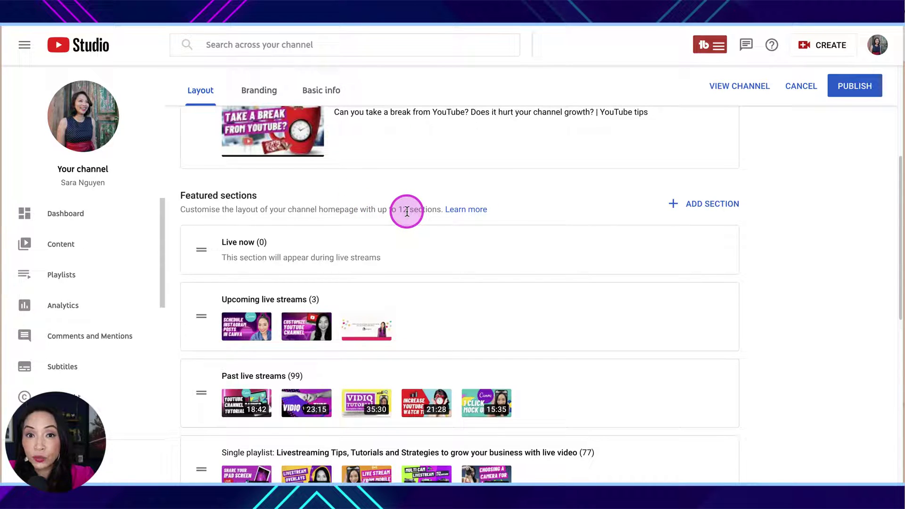
# Review the order and content of the featured sections in the channel's Layout settings.
pyautogui.moveTo(537, 236)
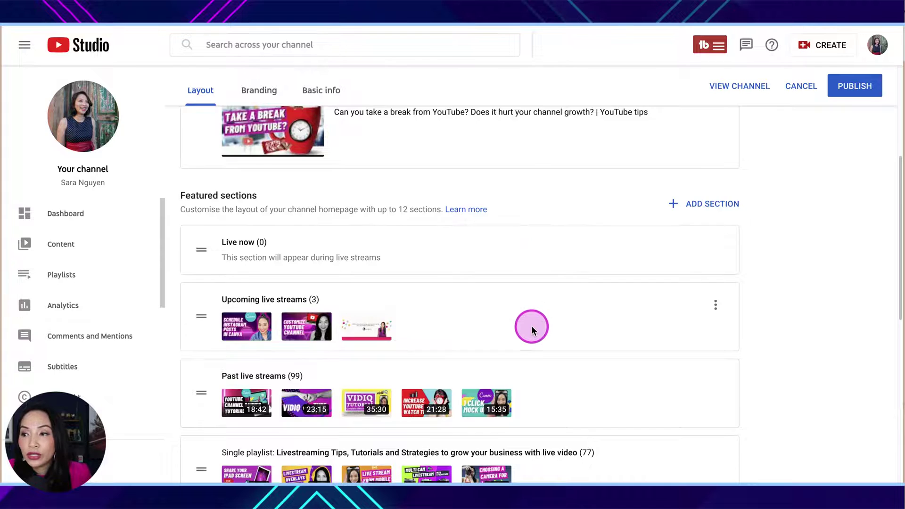
pyautogui.scroll(-7, 531, 326)
pyautogui.scroll(-3, 531, 326)
pyautogui.scroll(9, 532, 328)
# Examine the channel's Branding settings and the playlist sections on the public channel homepage.
pyautogui.scroll(-1, 531, 328)
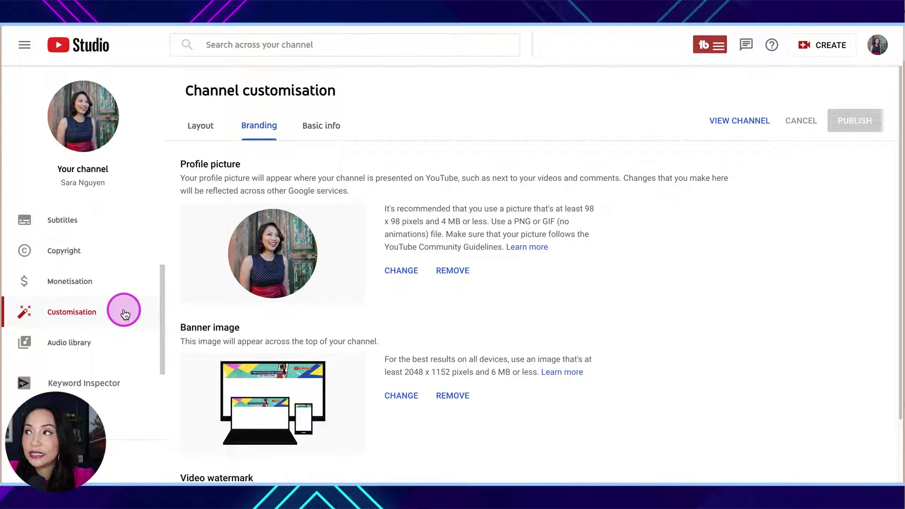
pyautogui.scroll(-1, 125, 315)
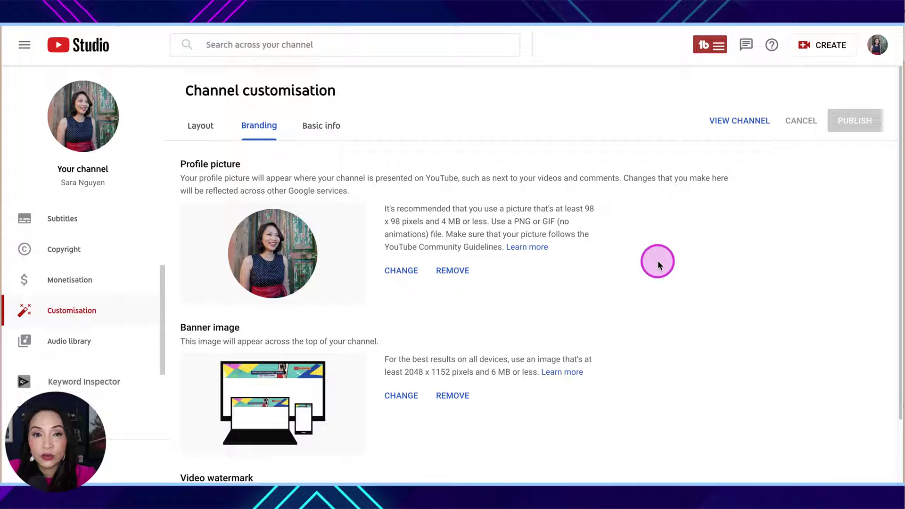
pyautogui.scroll(-3, 497, 317)
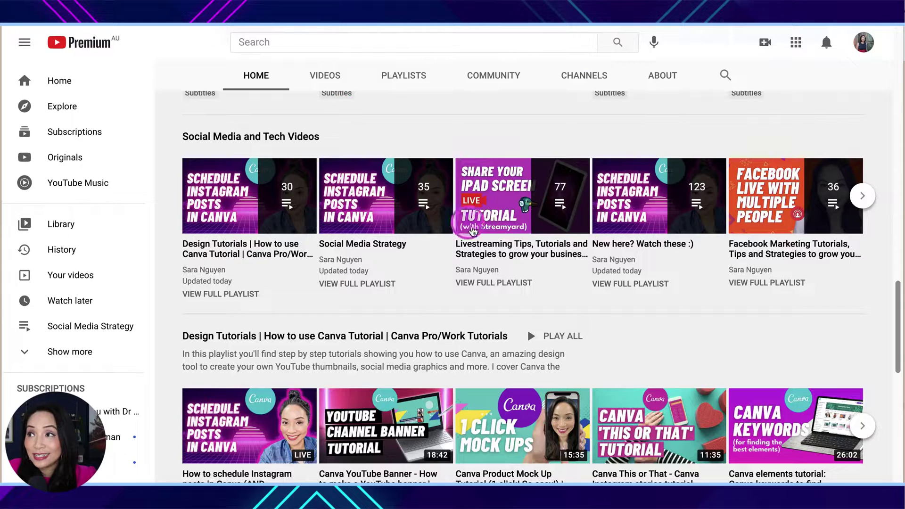
pyautogui.scroll(-5, 518, 287)
pyautogui.scroll(20, 523, 292)
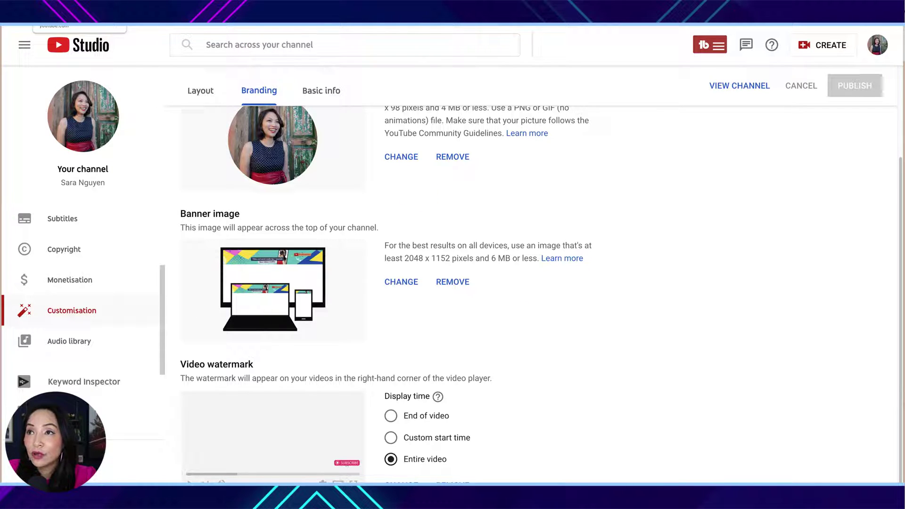
# Open the About page of the public channel and examine its description, details and links.
pyautogui.click(79, 24)
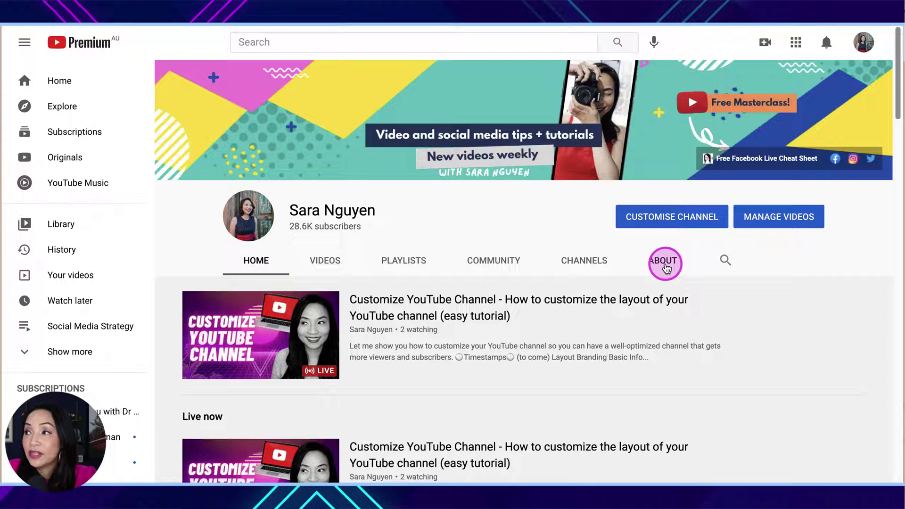
pyautogui.click(665, 263)
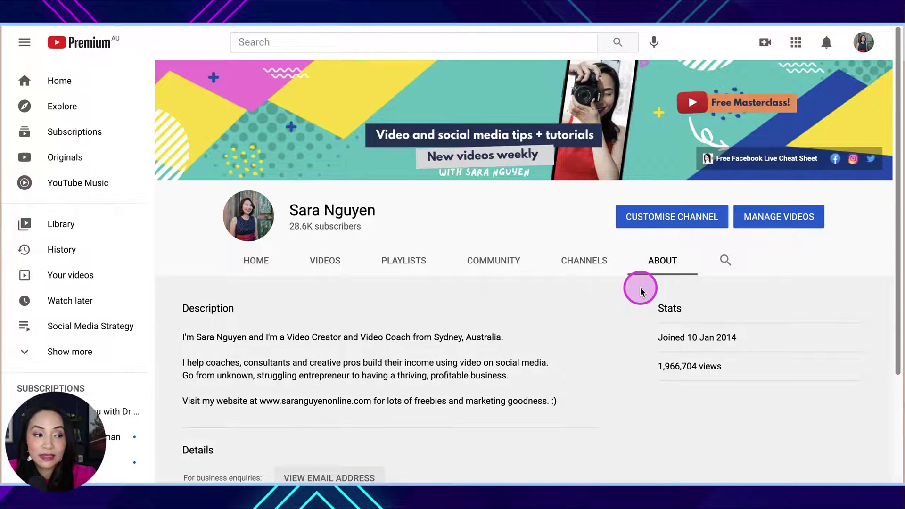
pyautogui.scroll(-3, 640, 291)
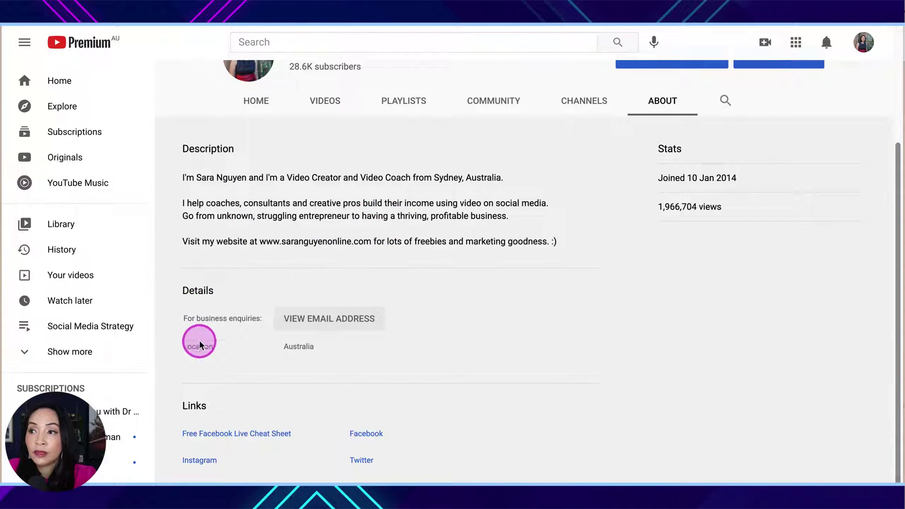
pyautogui.scroll(-1, 422, 347)
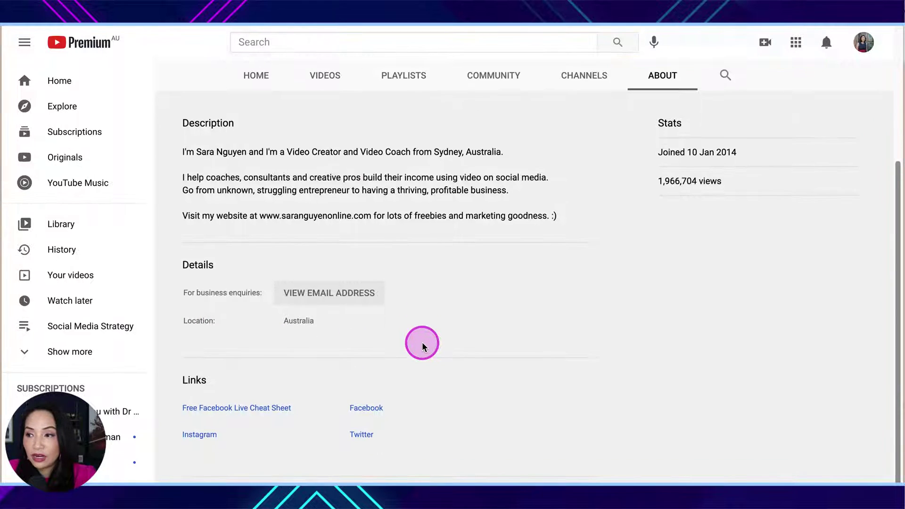
pyautogui.scroll(5, 636, 366)
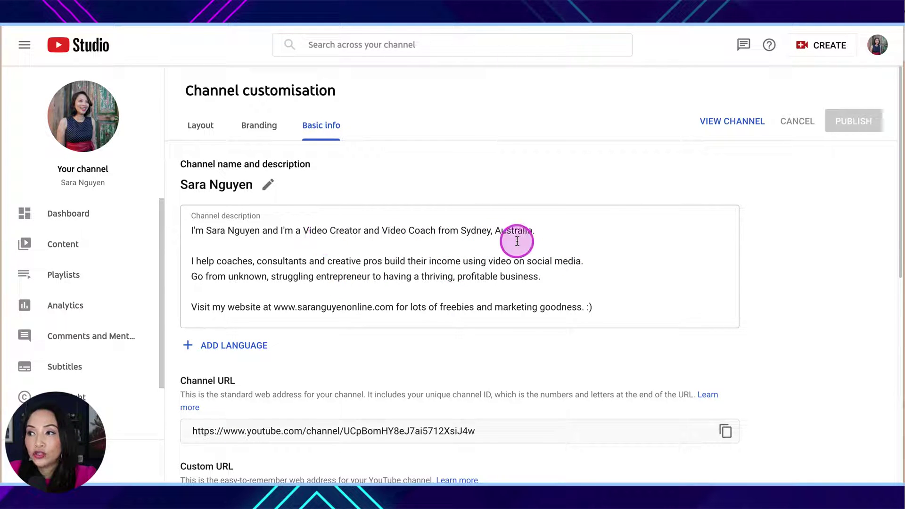
# Review the channel description, channel URL, custom URL and site links in the Basic info settings.
pyautogui.scroll(-1, 601, 288)
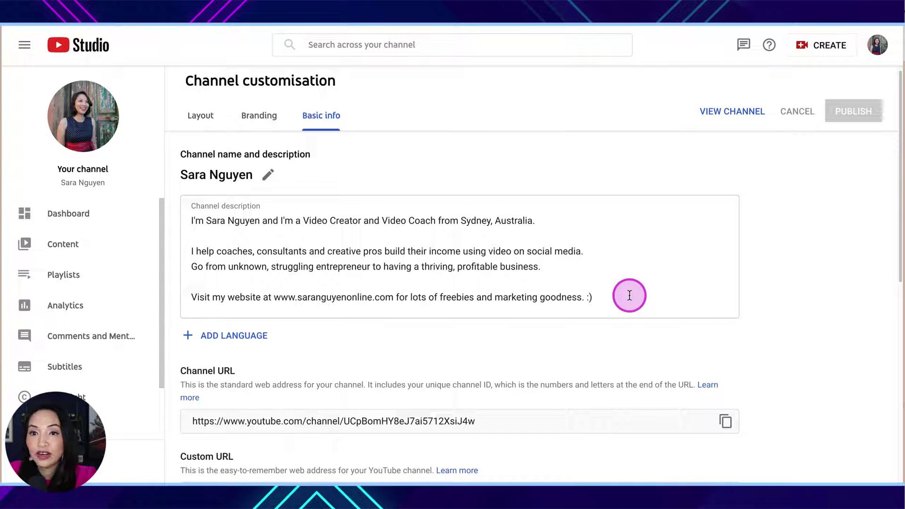
pyautogui.scroll(-3, 594, 293)
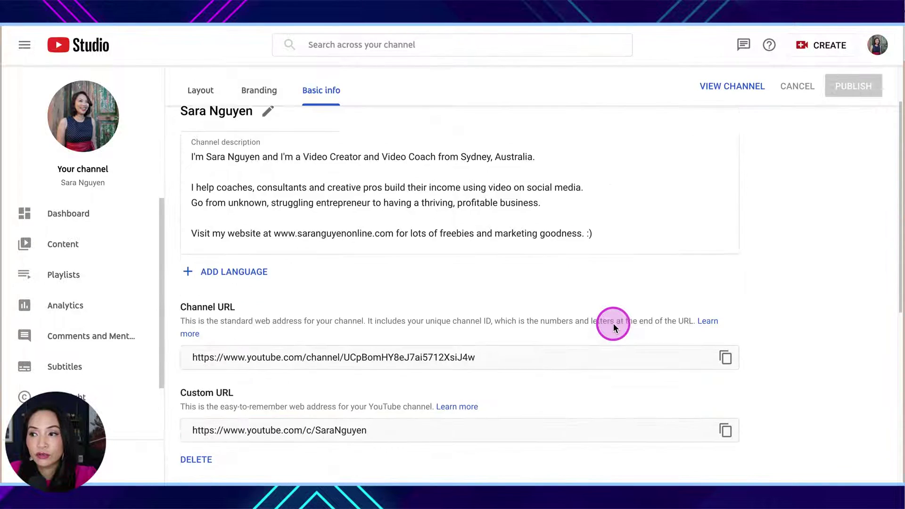
pyautogui.scroll(-4, 613, 324)
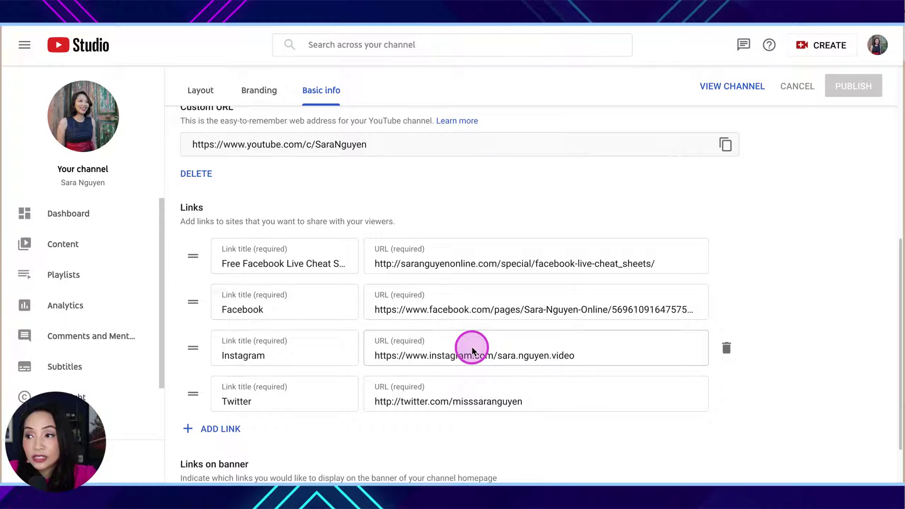
pyautogui.scroll(-1, 471, 346)
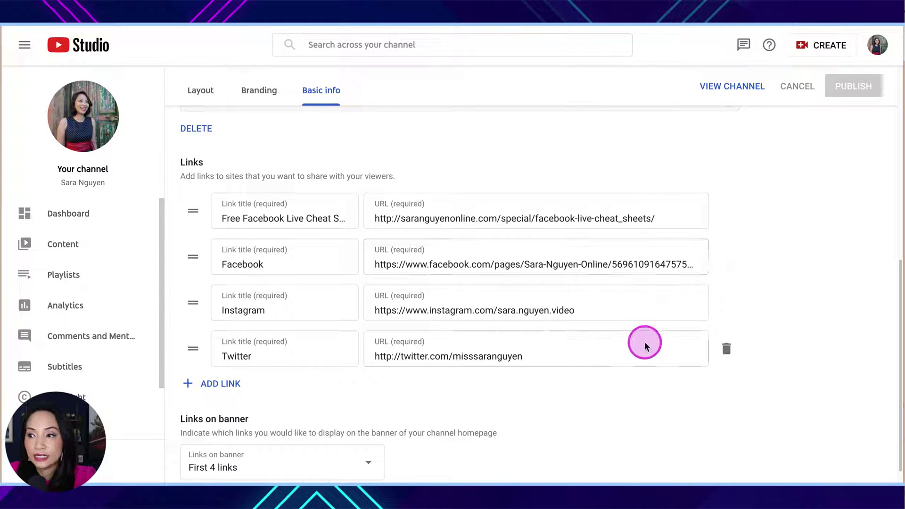
# Check the options for how many links show on the banner and compare them with the public channel banner.
pyautogui.scroll(-1, 617, 377)
pyautogui.click(370, 403)
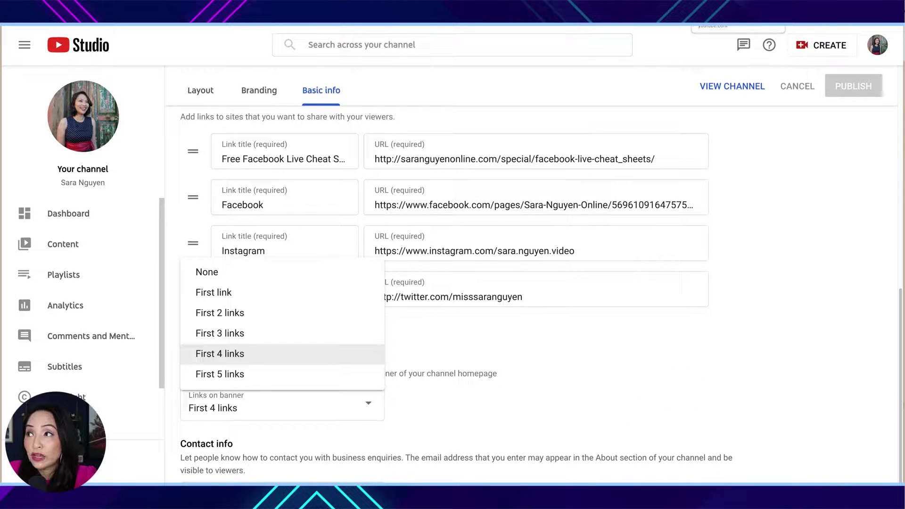
pyautogui.hotkey('ctrl', 'Tab')
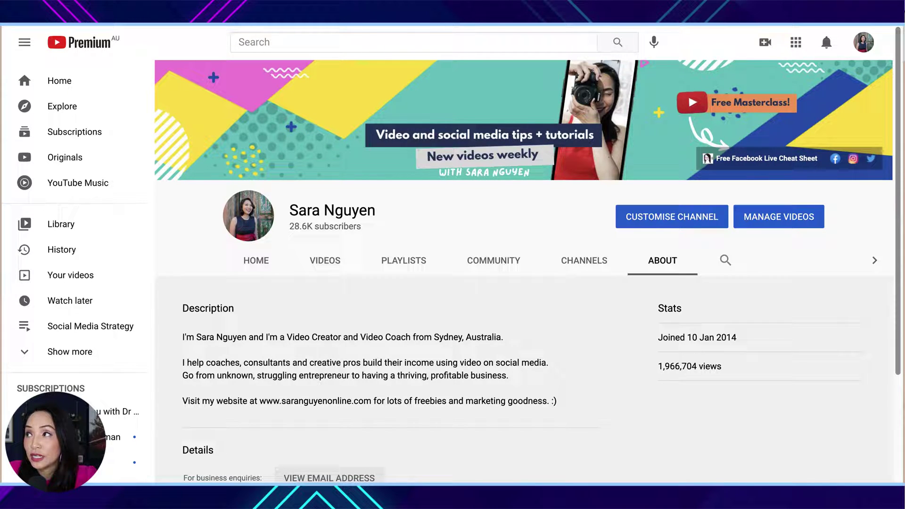
pyautogui.hotkey('ctrl', 'shift', 'Tab')
pyautogui.click(709, 368)
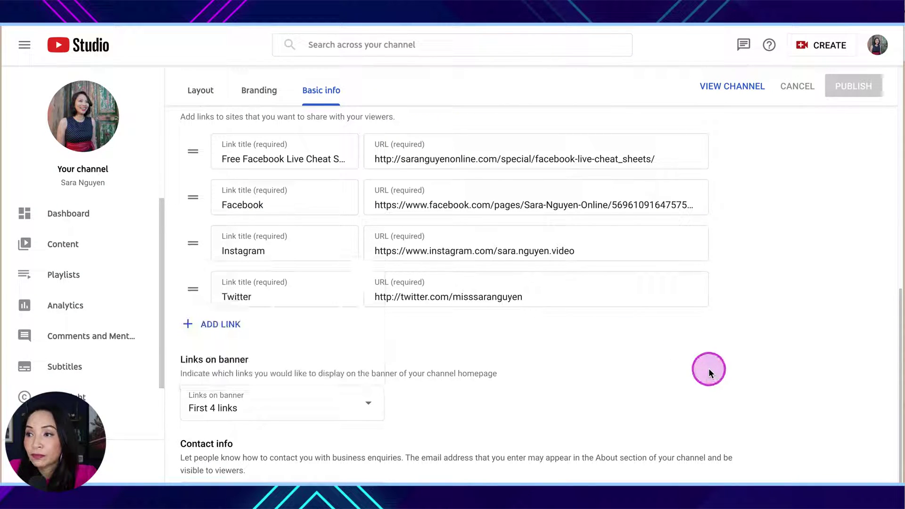
# Add a new site link titled Snapchat to the channel's links.
pyautogui.scroll(4, 623, 363)
pyautogui.scroll(-3, 624, 363)
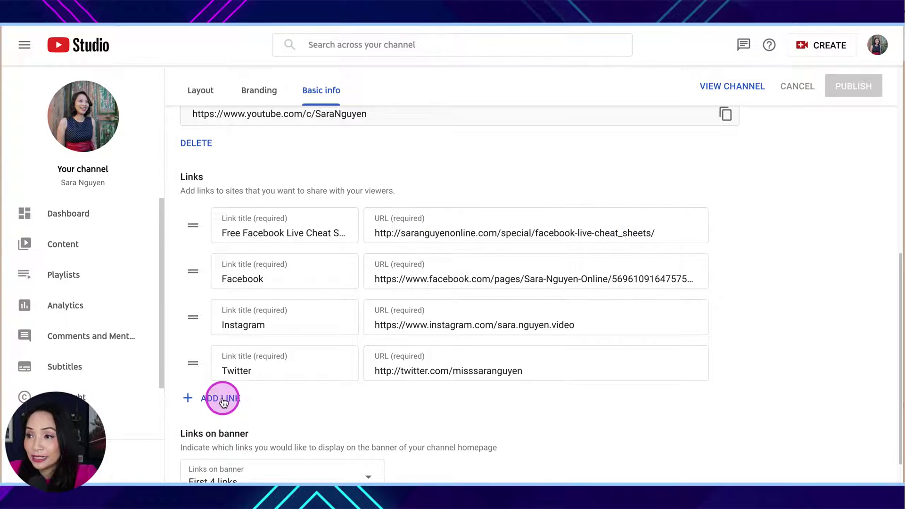
pyautogui.scroll(-2, 218, 398)
pyautogui.click(219, 307)
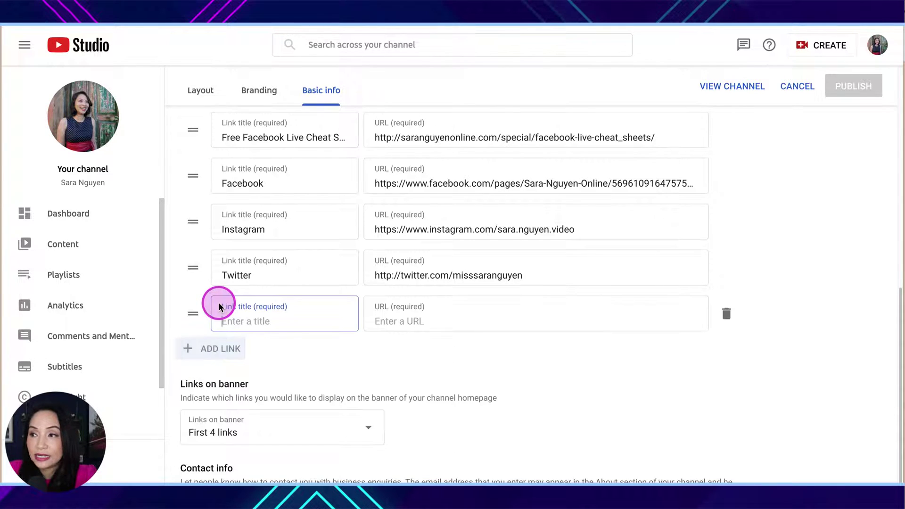
pyautogui.write('Snapchat')
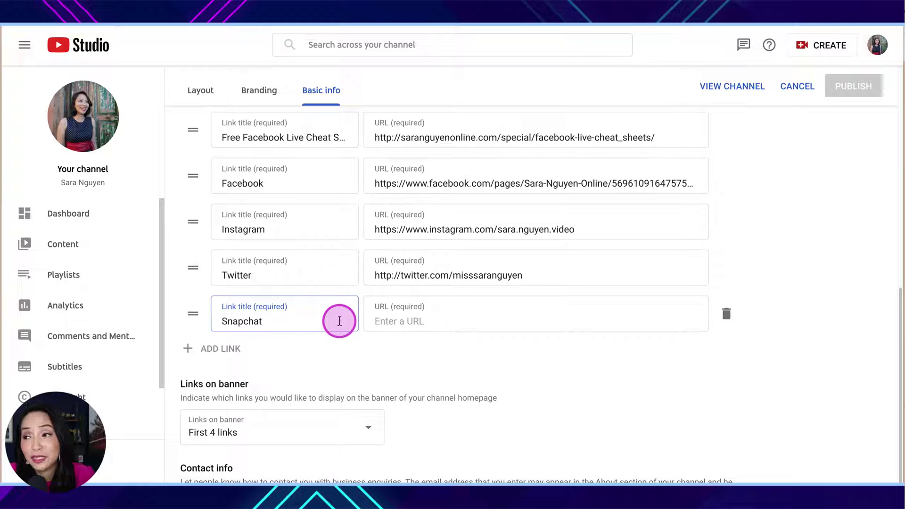
pyautogui.click(384, 319)
pyautogui.write('http')
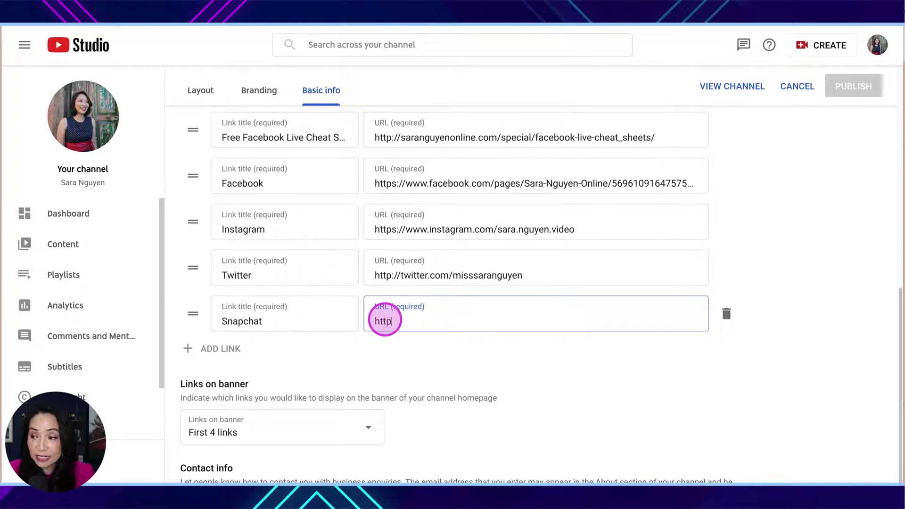
pyautogui.write('://www.')
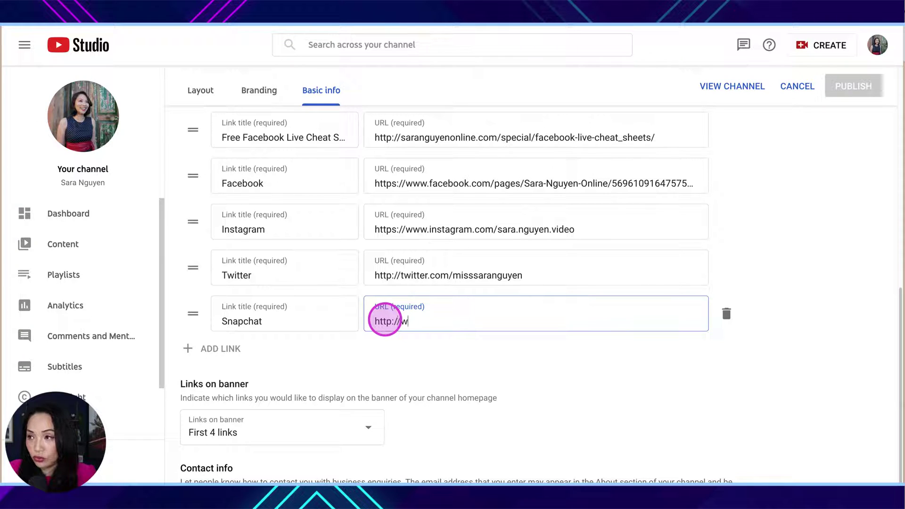
pyautogui.press('BackSpace')
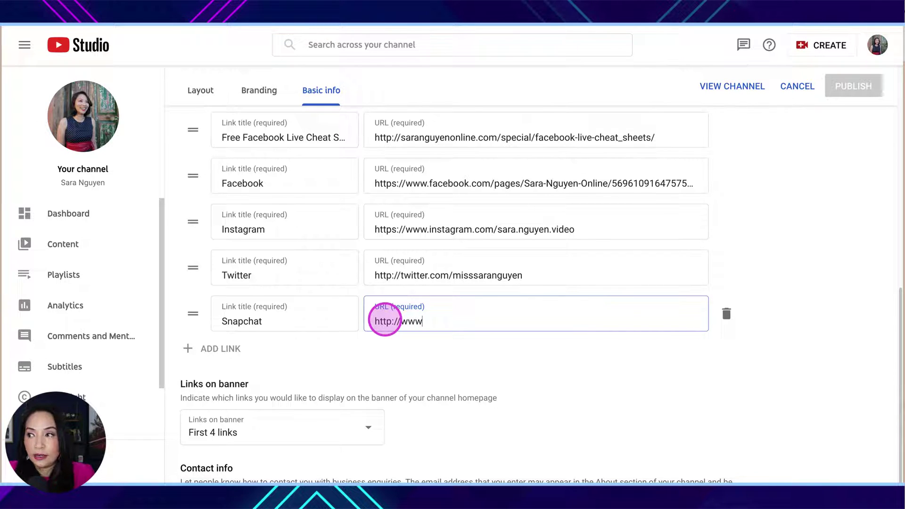
pyautogui.write('.snap')
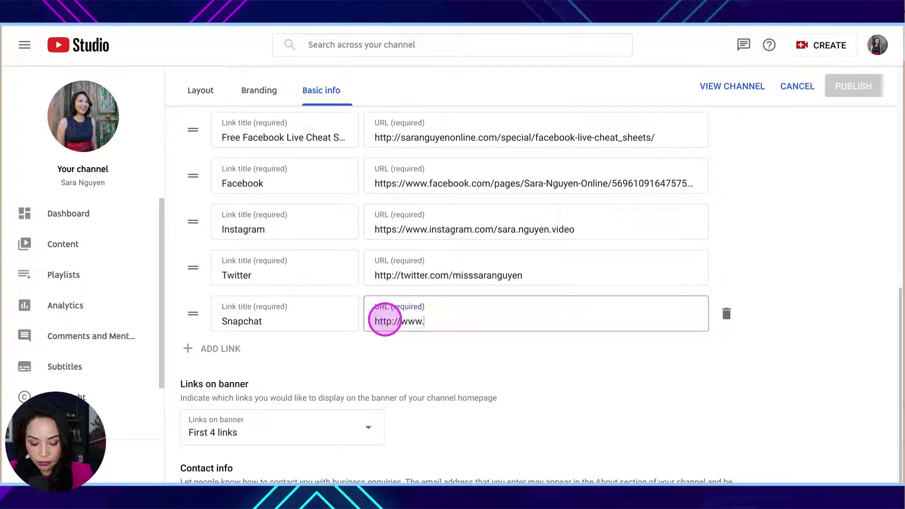
pyautogui.press('BackSpace')
pyautogui.press('BackSpace')
pyautogui.press('BackSpace')
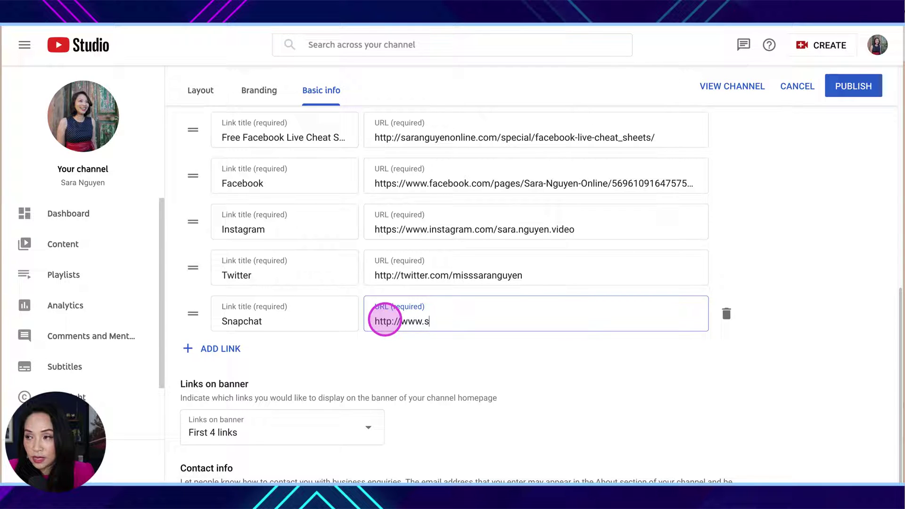
pyautogui.write('napchat.com')
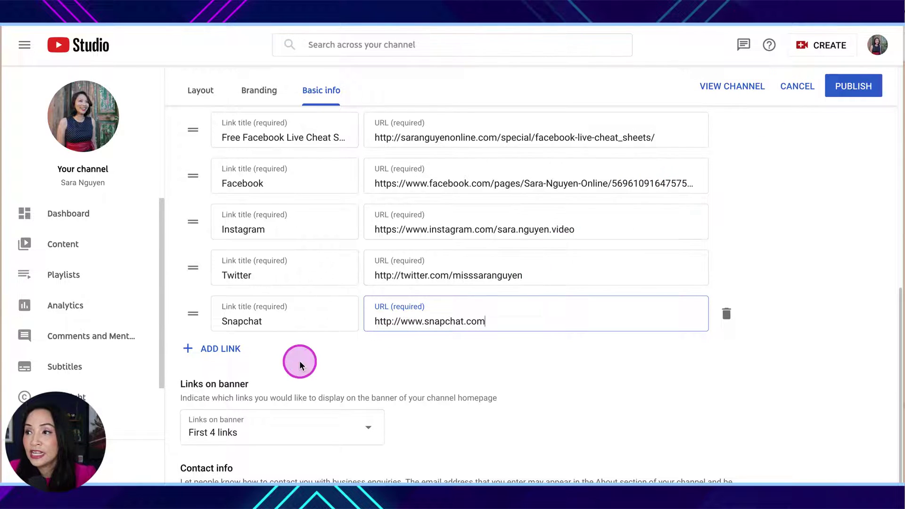
# Move the Snapchat link above the Twitter link and remove it from the channel's links.
pyautogui.scroll(1, 209, 364)
pyautogui.moveTo(193, 356); pyautogui.dragTo(191, 290)
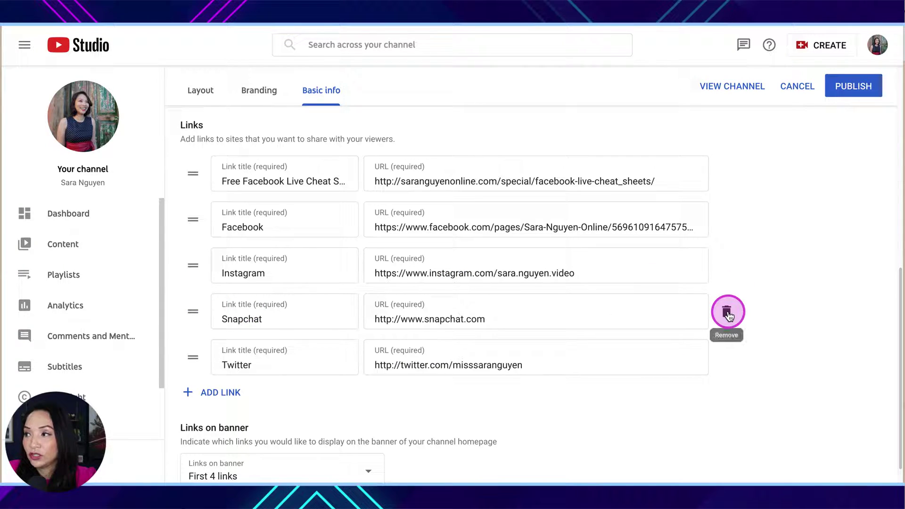
pyautogui.click(727, 313)
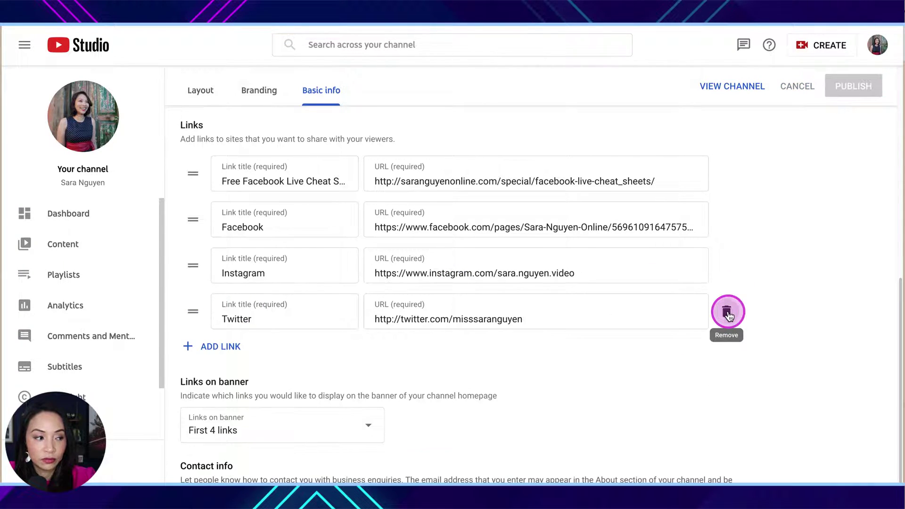
# Compare the banner links and About page of the public channel with the banner link and contact email settings in Basic info.
pyautogui.scroll(-1, 767, 370)
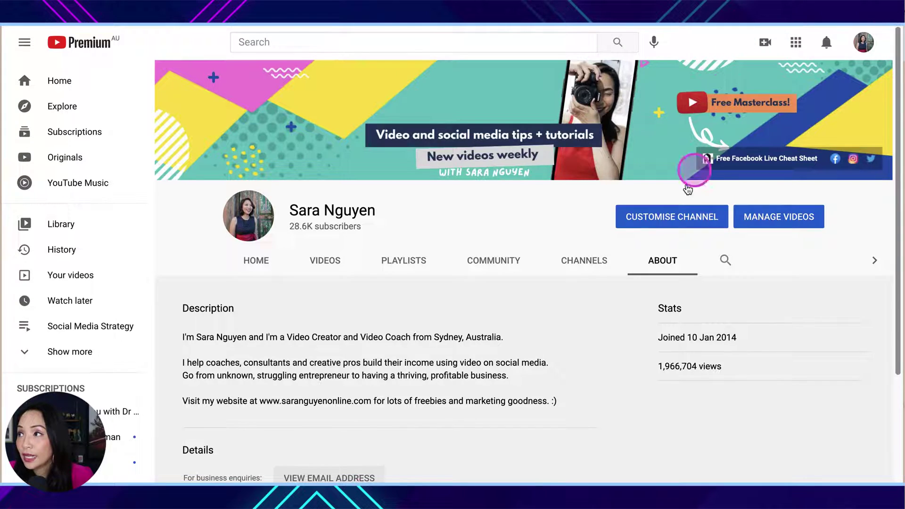
pyautogui.click(156, 258)
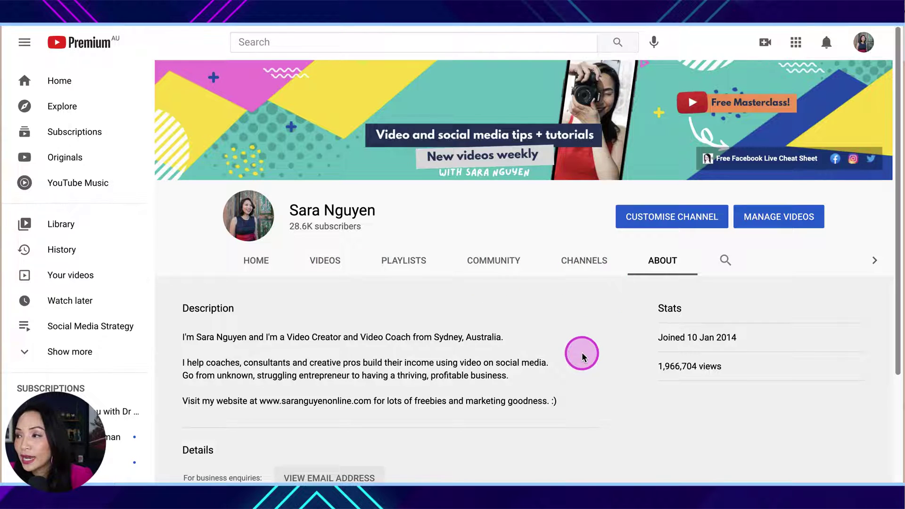
pyautogui.scroll(-4, 582, 353)
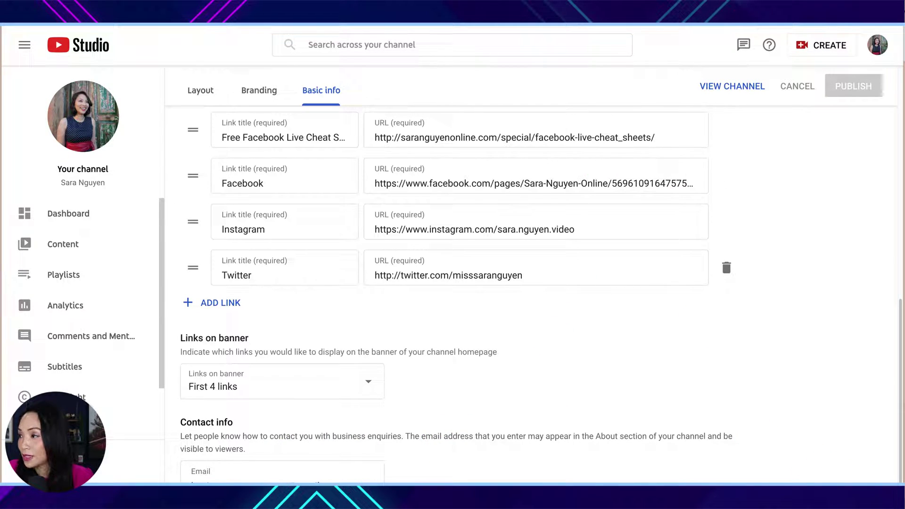
pyautogui.scroll(-1, 831, 390)
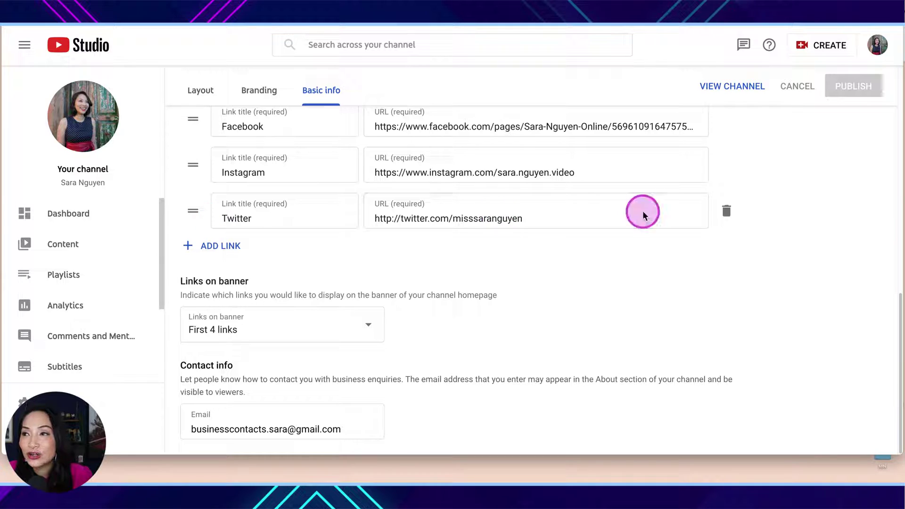
pyautogui.scroll(6, 558, 295)
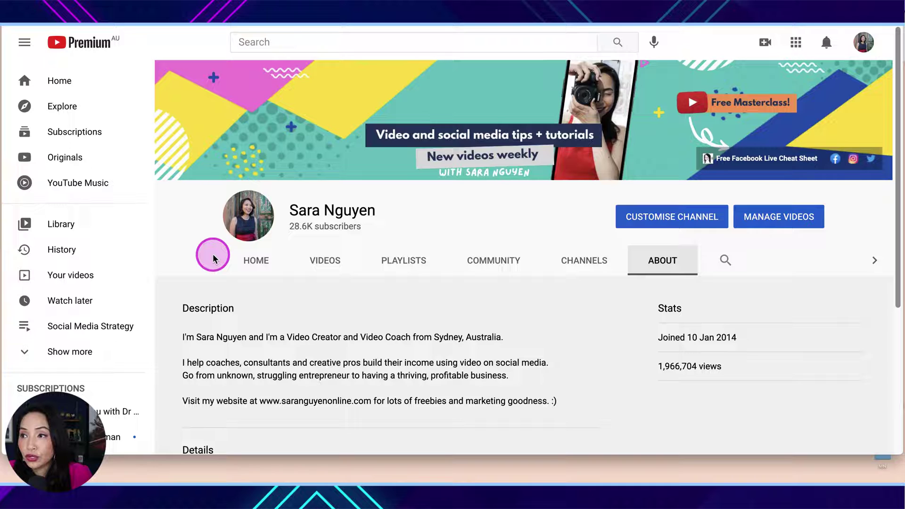
# Open the public channel's homepage and examine its featured video, live stream sections and playlist sections.
pyautogui.click(264, 264)
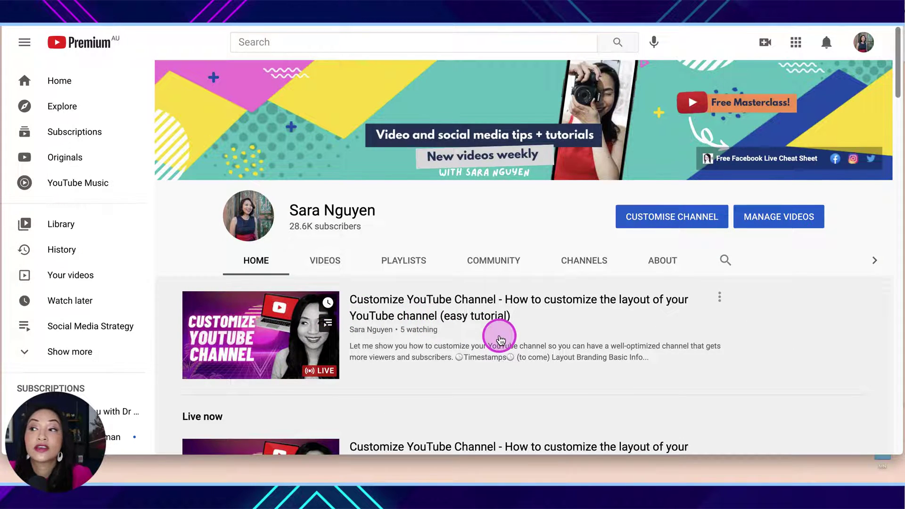
pyautogui.scroll(-1, 500, 340)
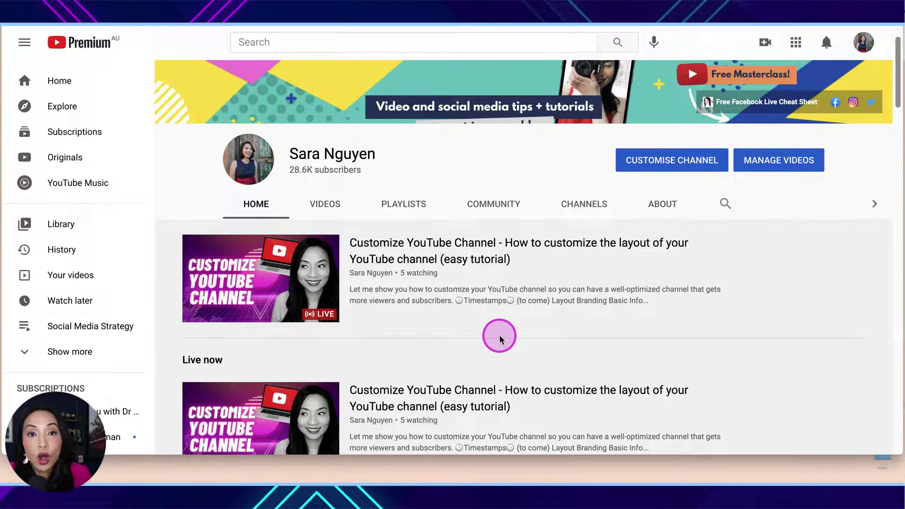
pyautogui.scroll(-1, 500, 339)
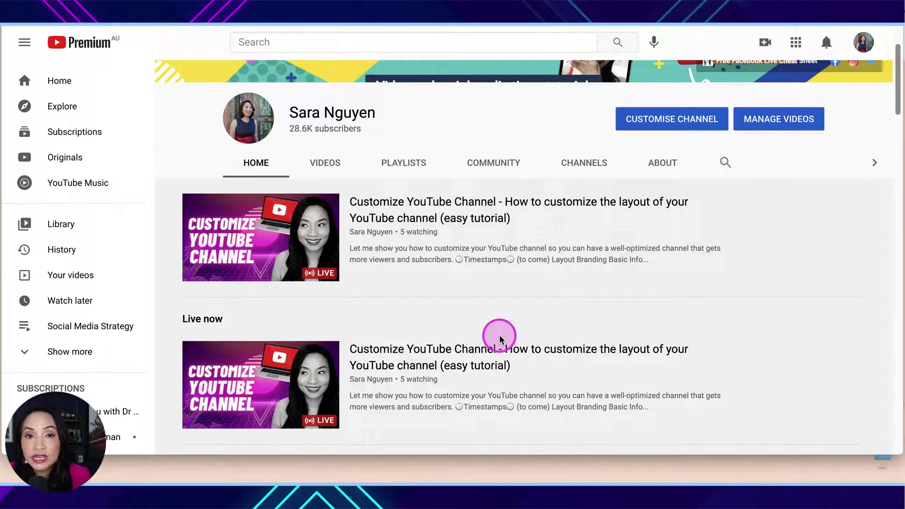
pyautogui.scroll(-2, 500, 337)
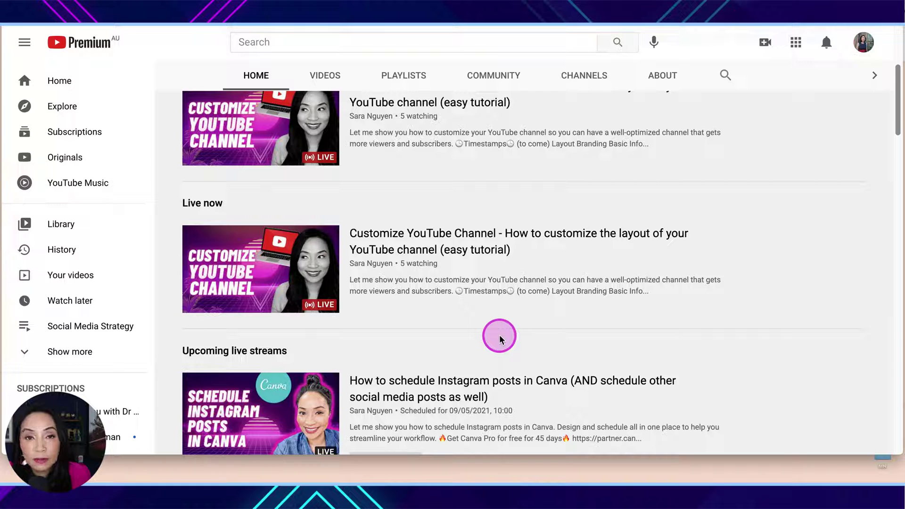
pyautogui.scroll(-6, 500, 338)
pyautogui.scroll(-3, 500, 338)
pyautogui.scroll(-1, 500, 340)
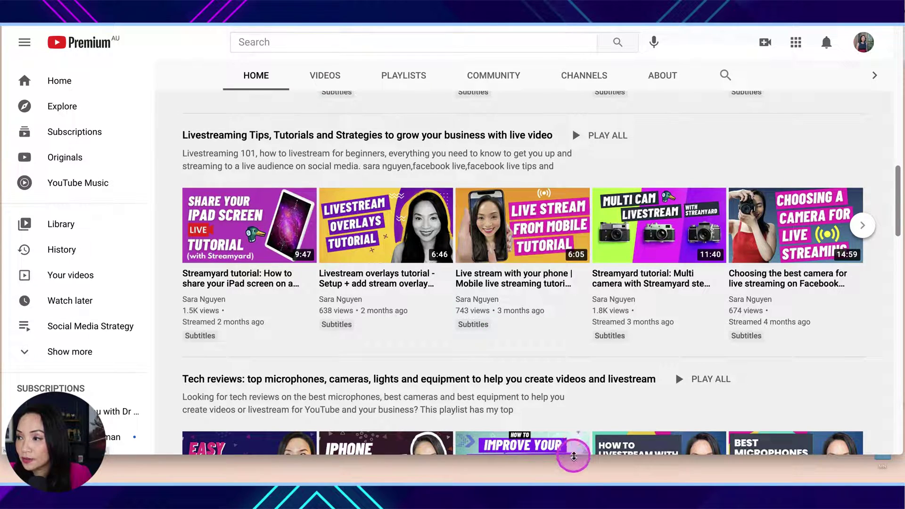
pyautogui.moveTo(573, 455); pyautogui.dragTo(574, 482)
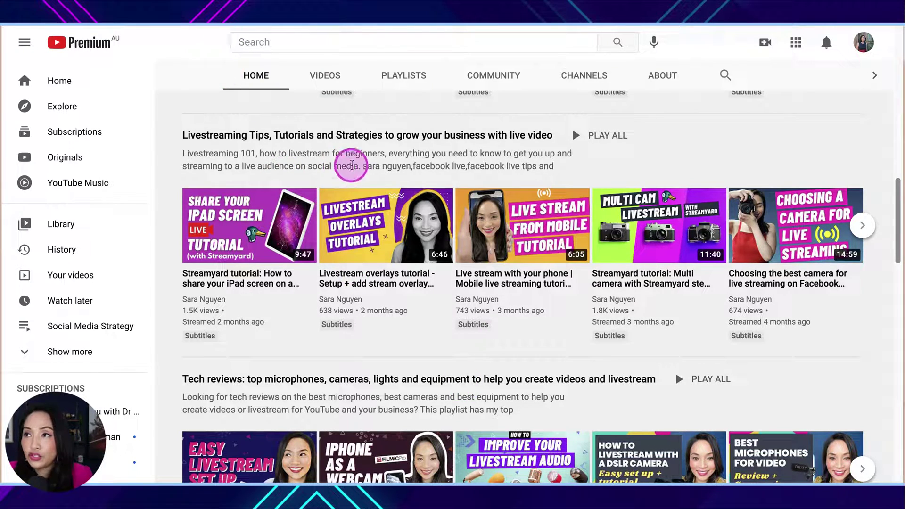
pyautogui.scroll(12, 384, 236)
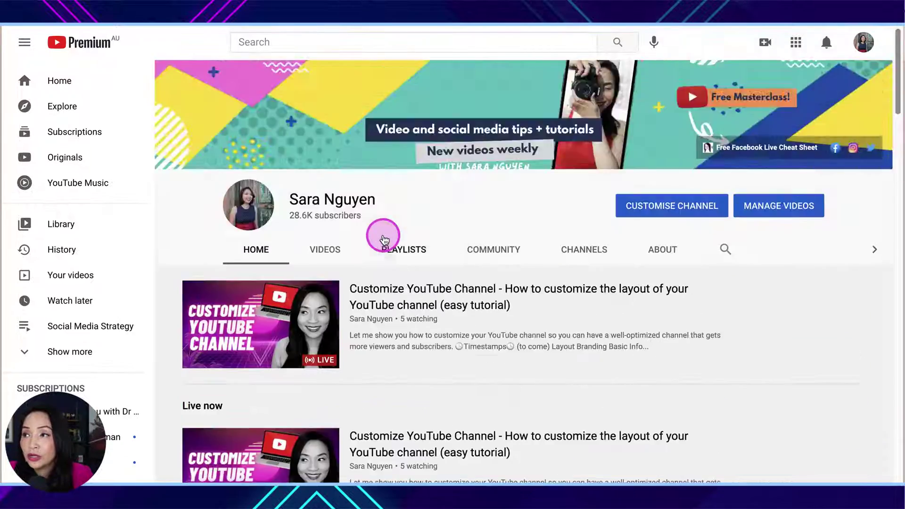